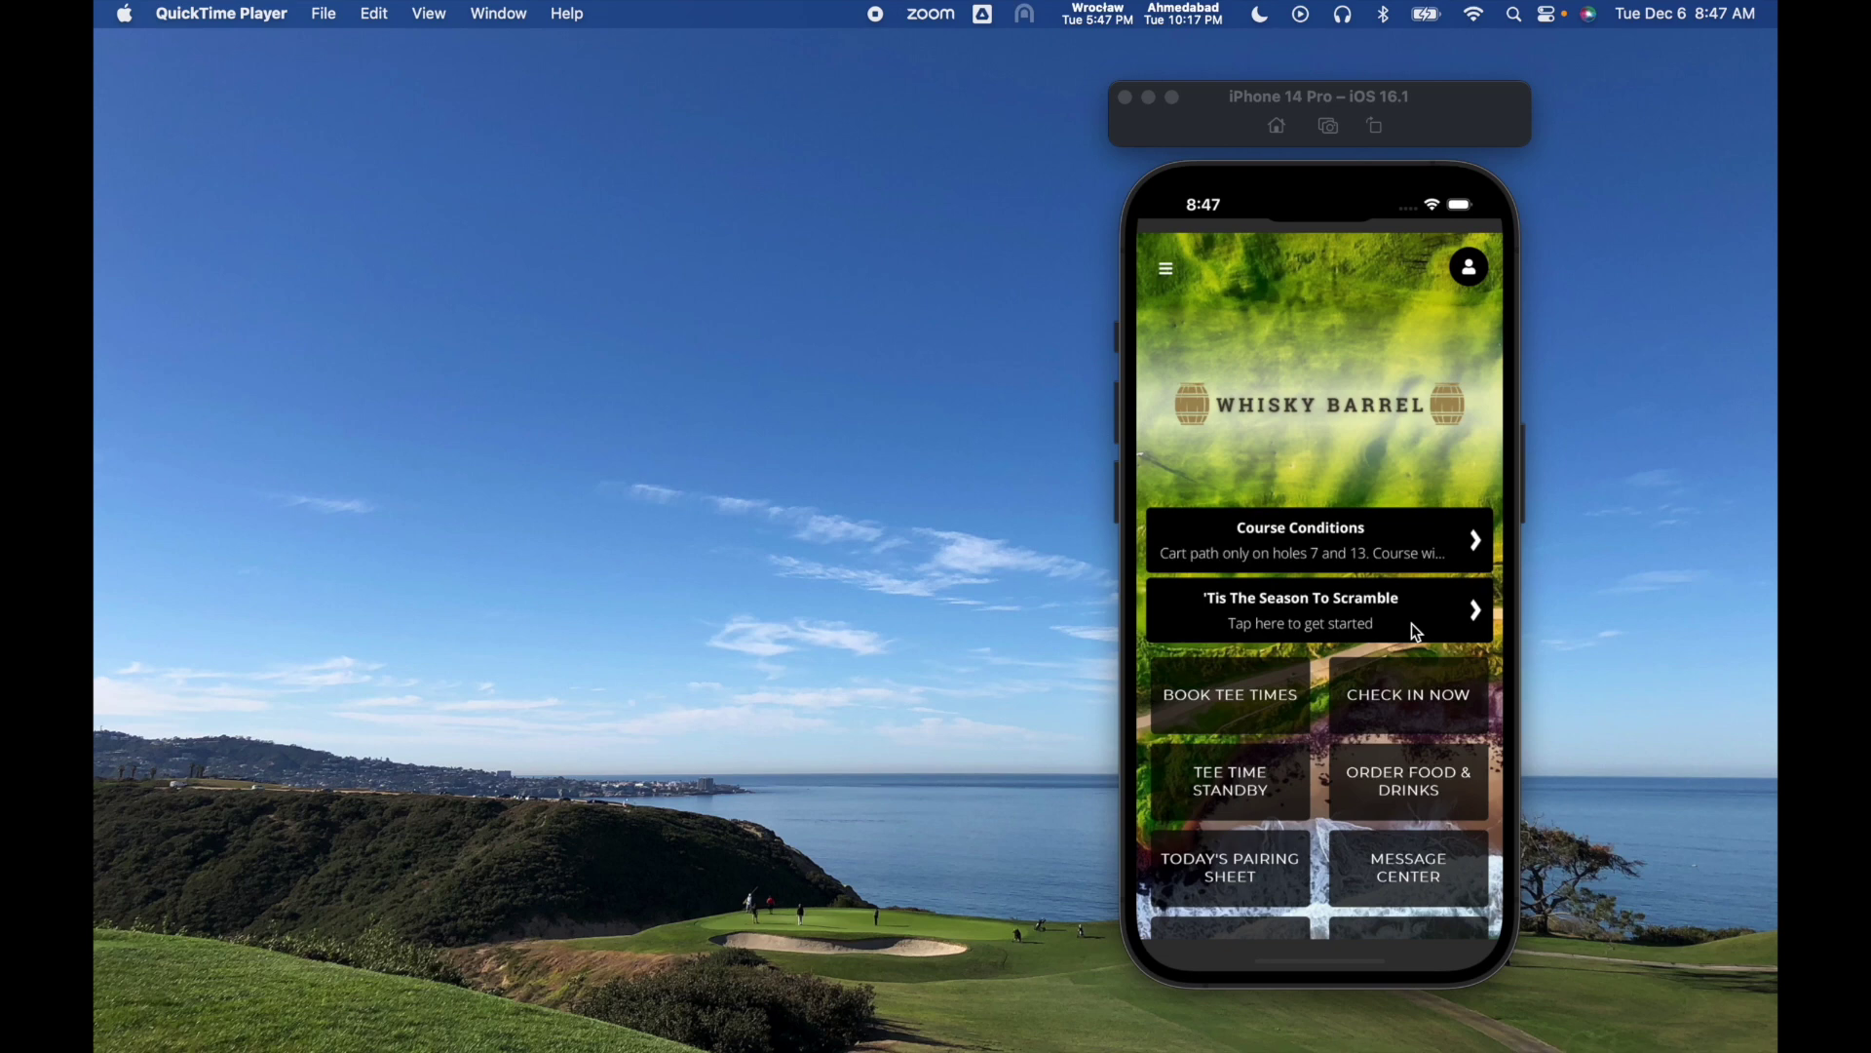
# Step: Open the 'Tis The Season To Scramble event, choose the last player in the list, and confirm scoring for the Dirty Santas
pyautogui.click(1328, 612)
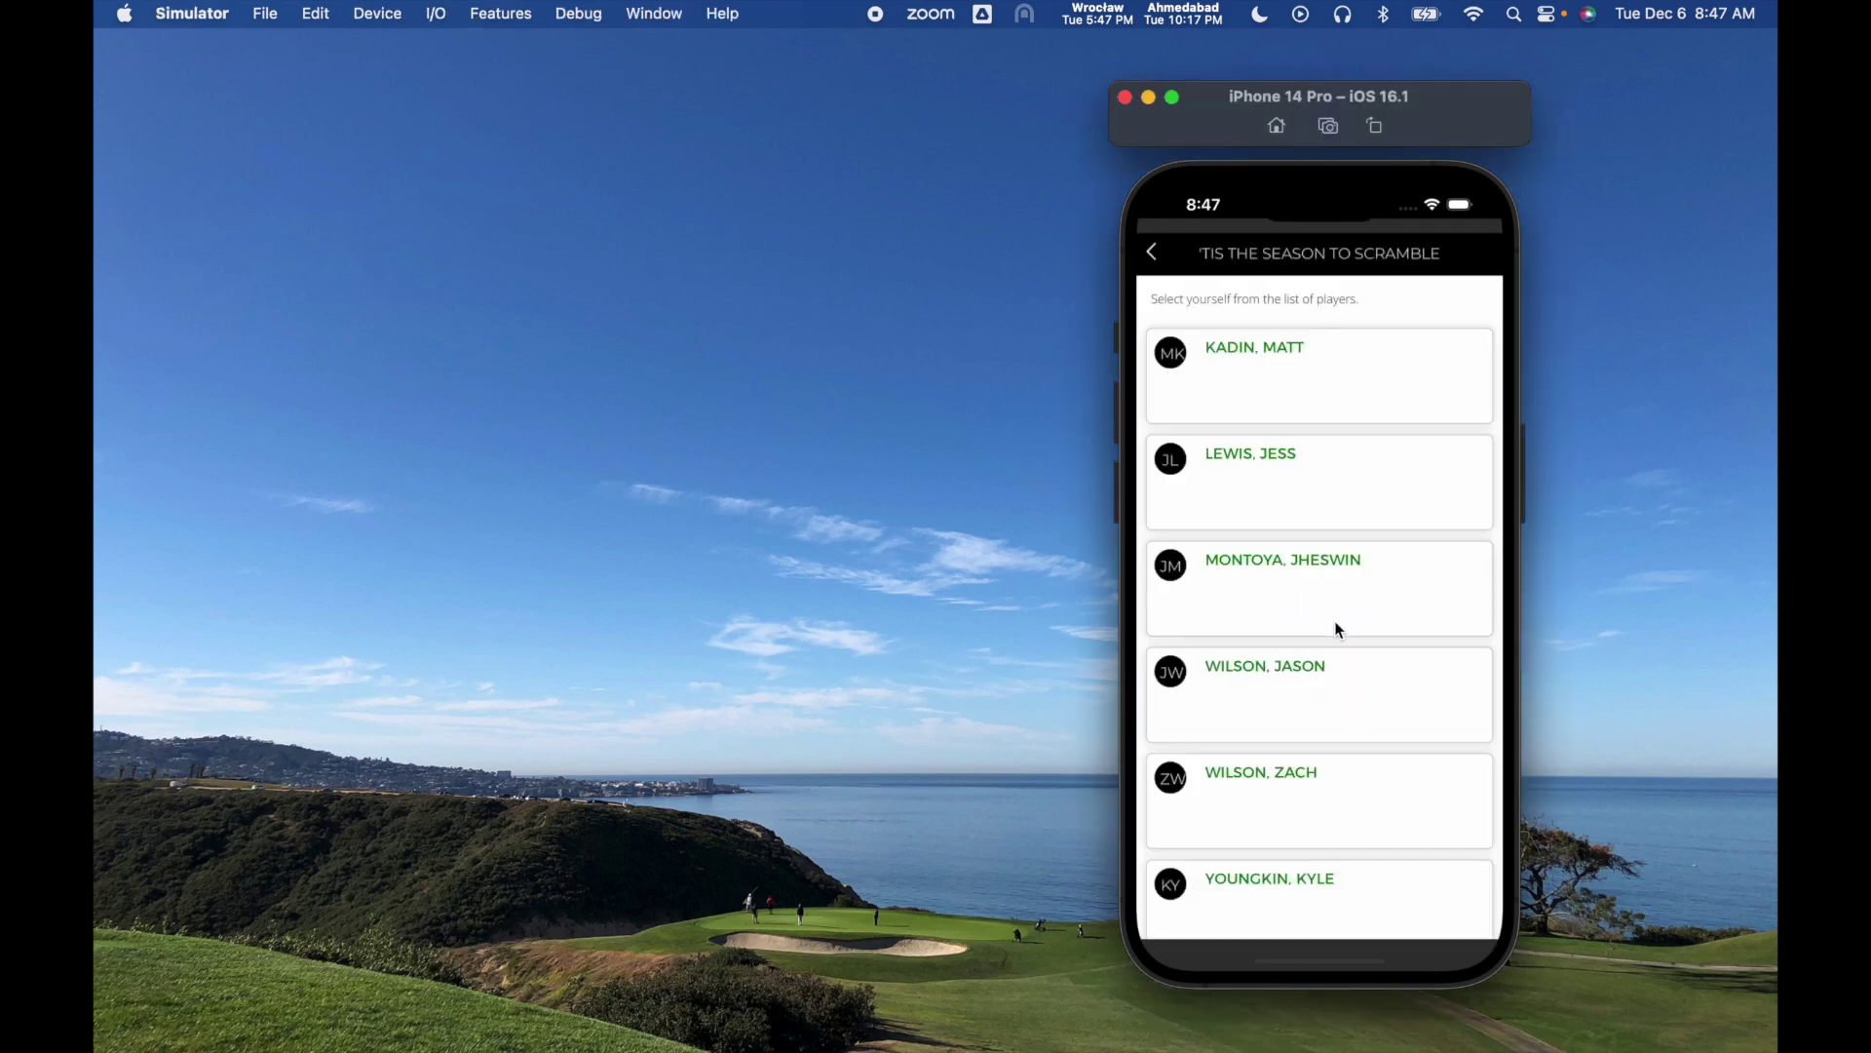
pyautogui.scroll(-1, 1318, 341)
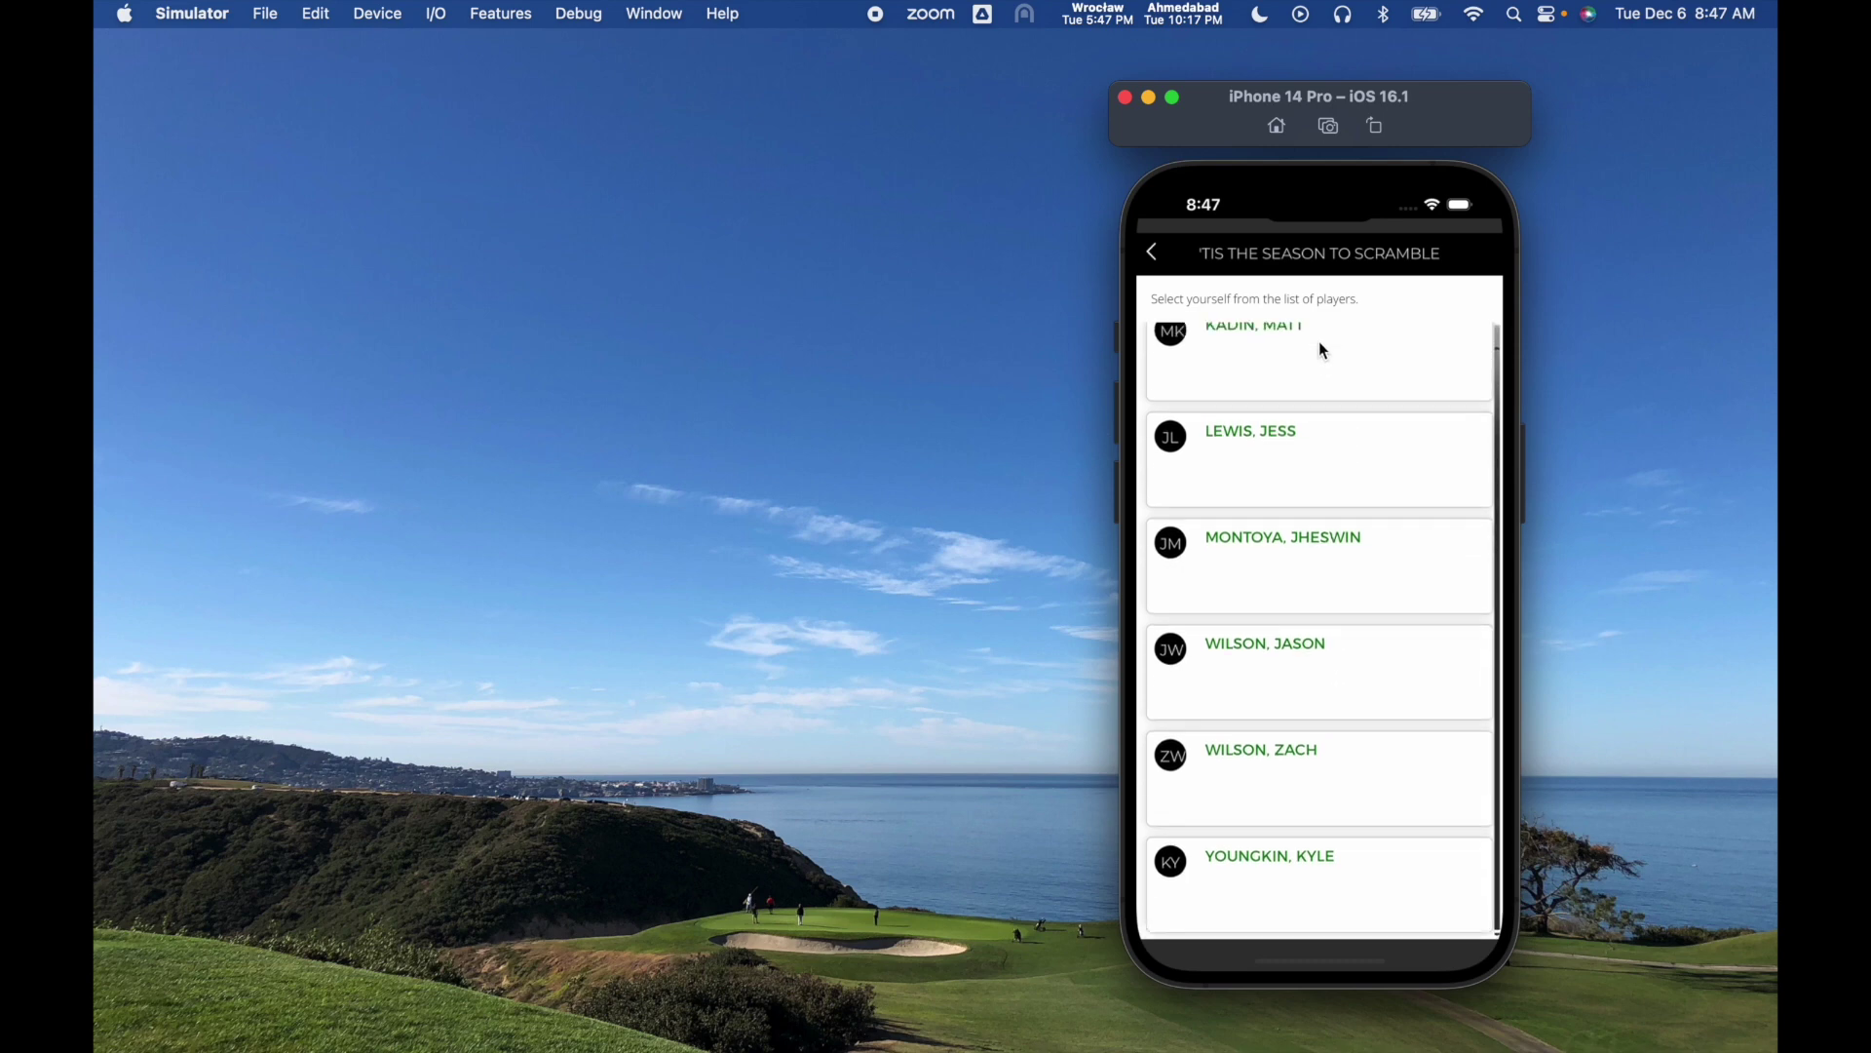
pyautogui.click(1272, 870)
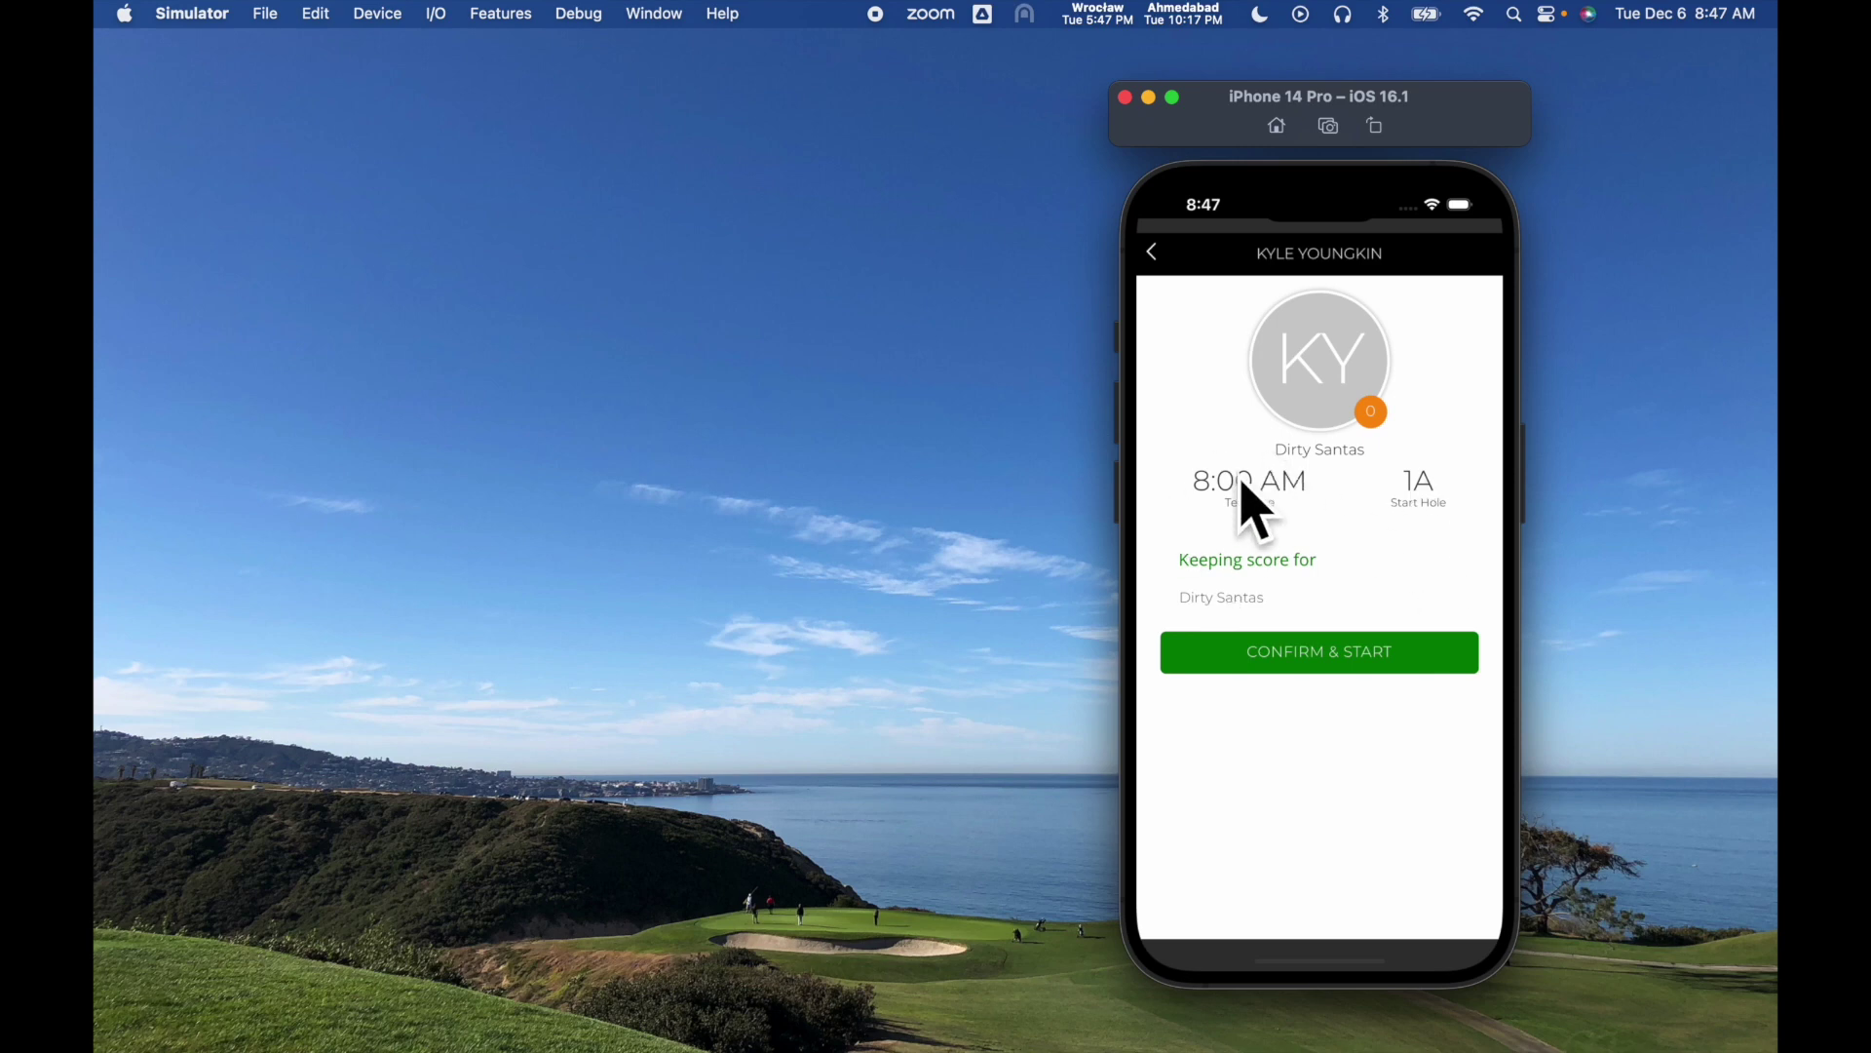
pyautogui.click(1290, 660)
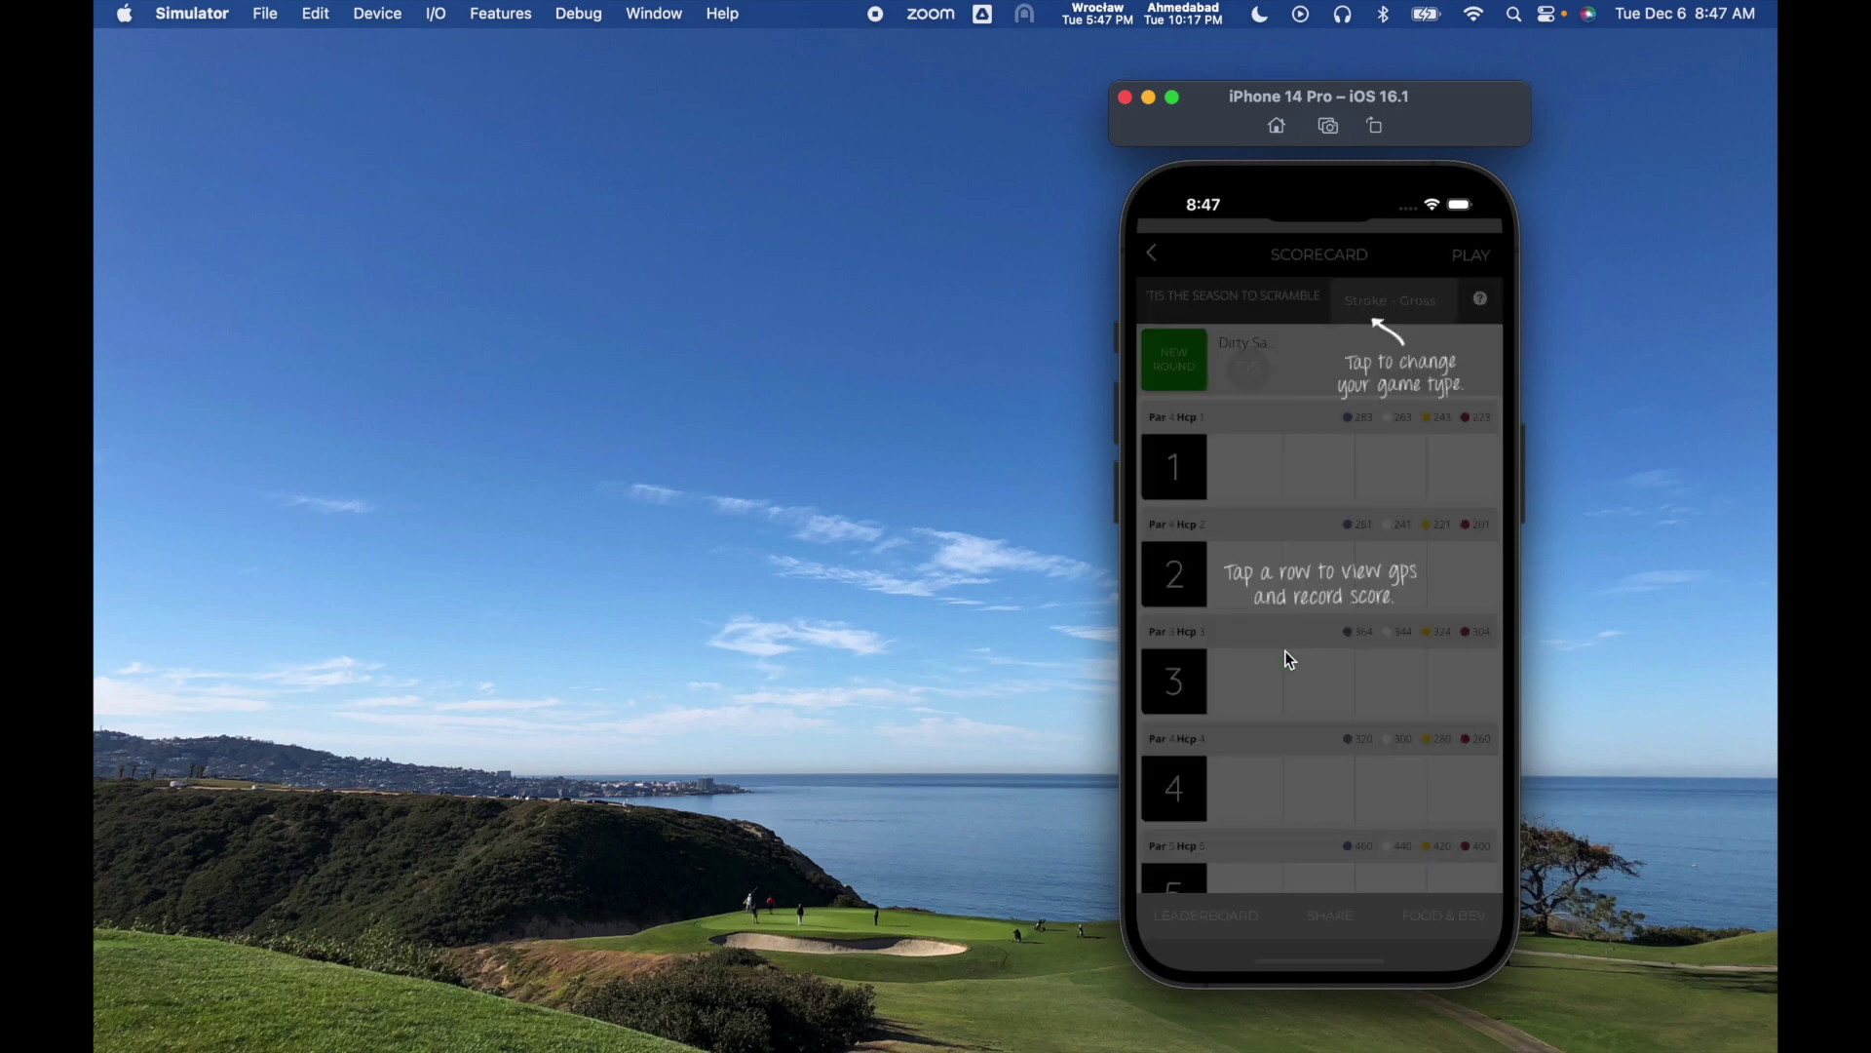
# Step: Start play mode, allowing location while using the app and dismissing the welcome pop-up, and open the event leaderboard
pyautogui.click(1473, 257)
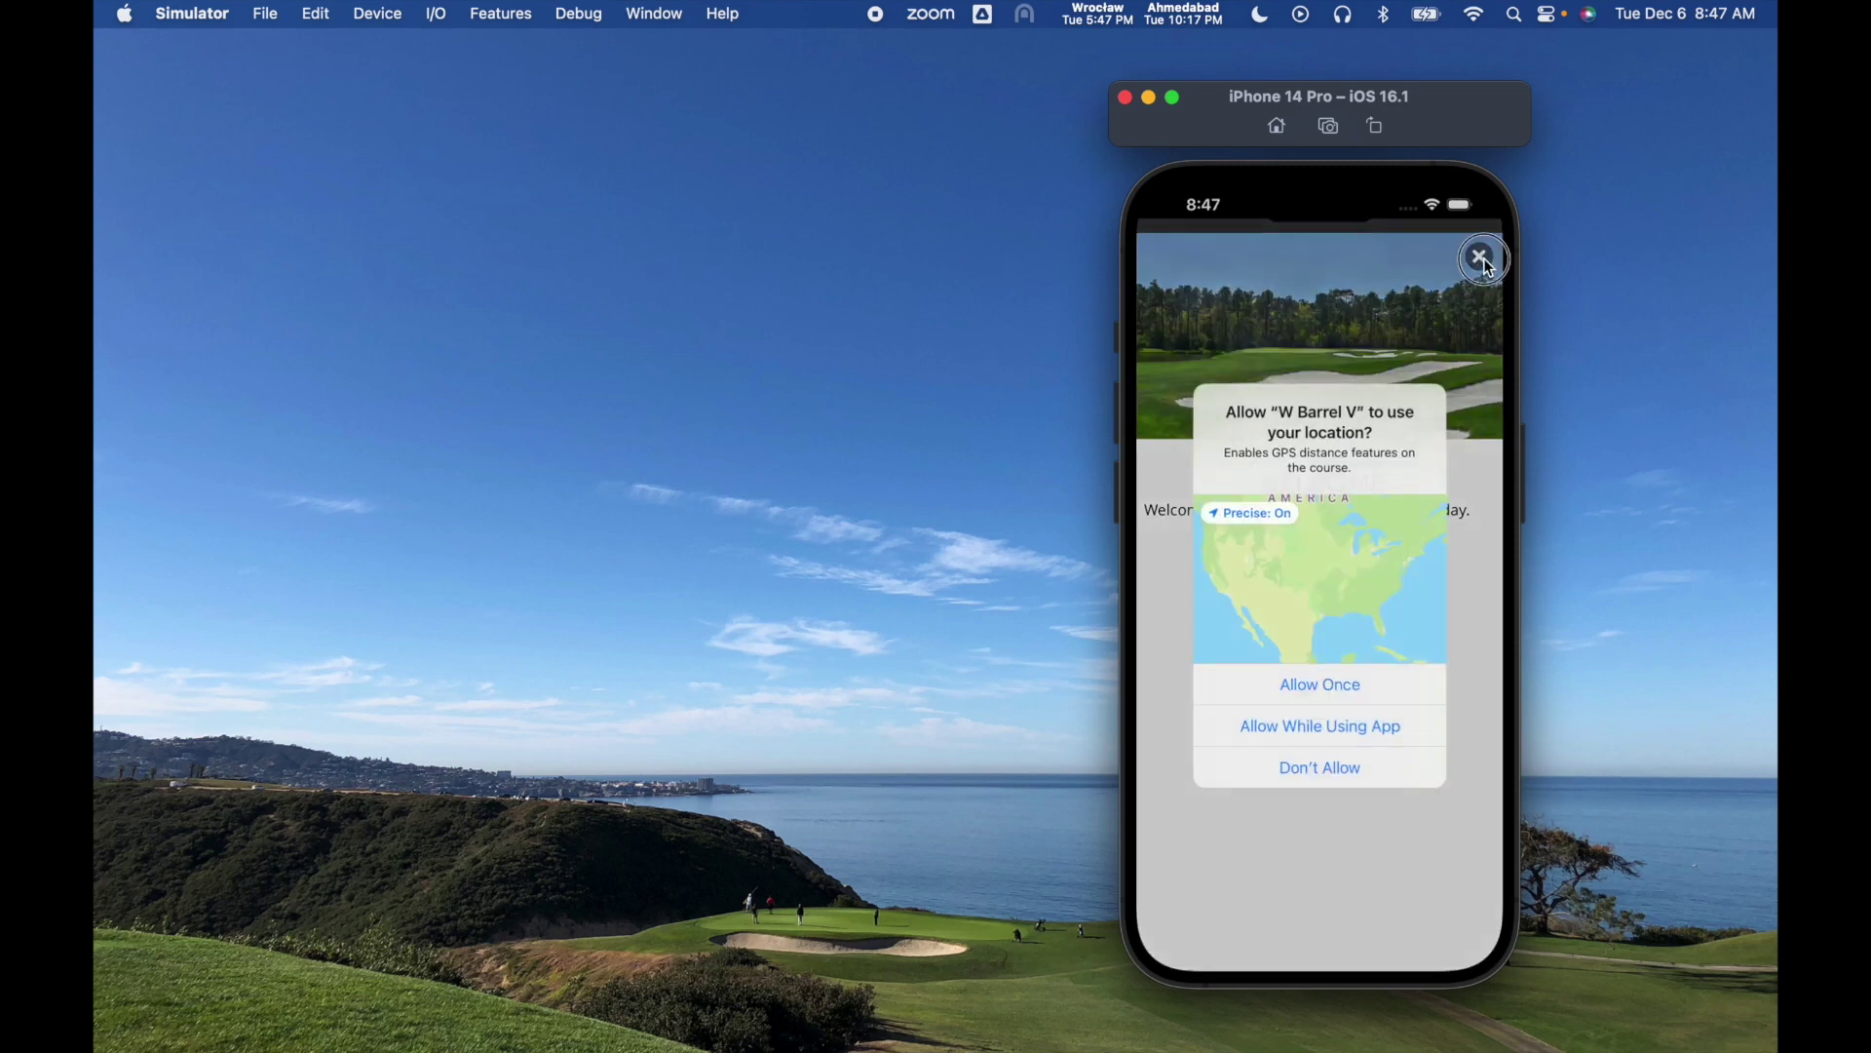
pyautogui.click(1345, 723)
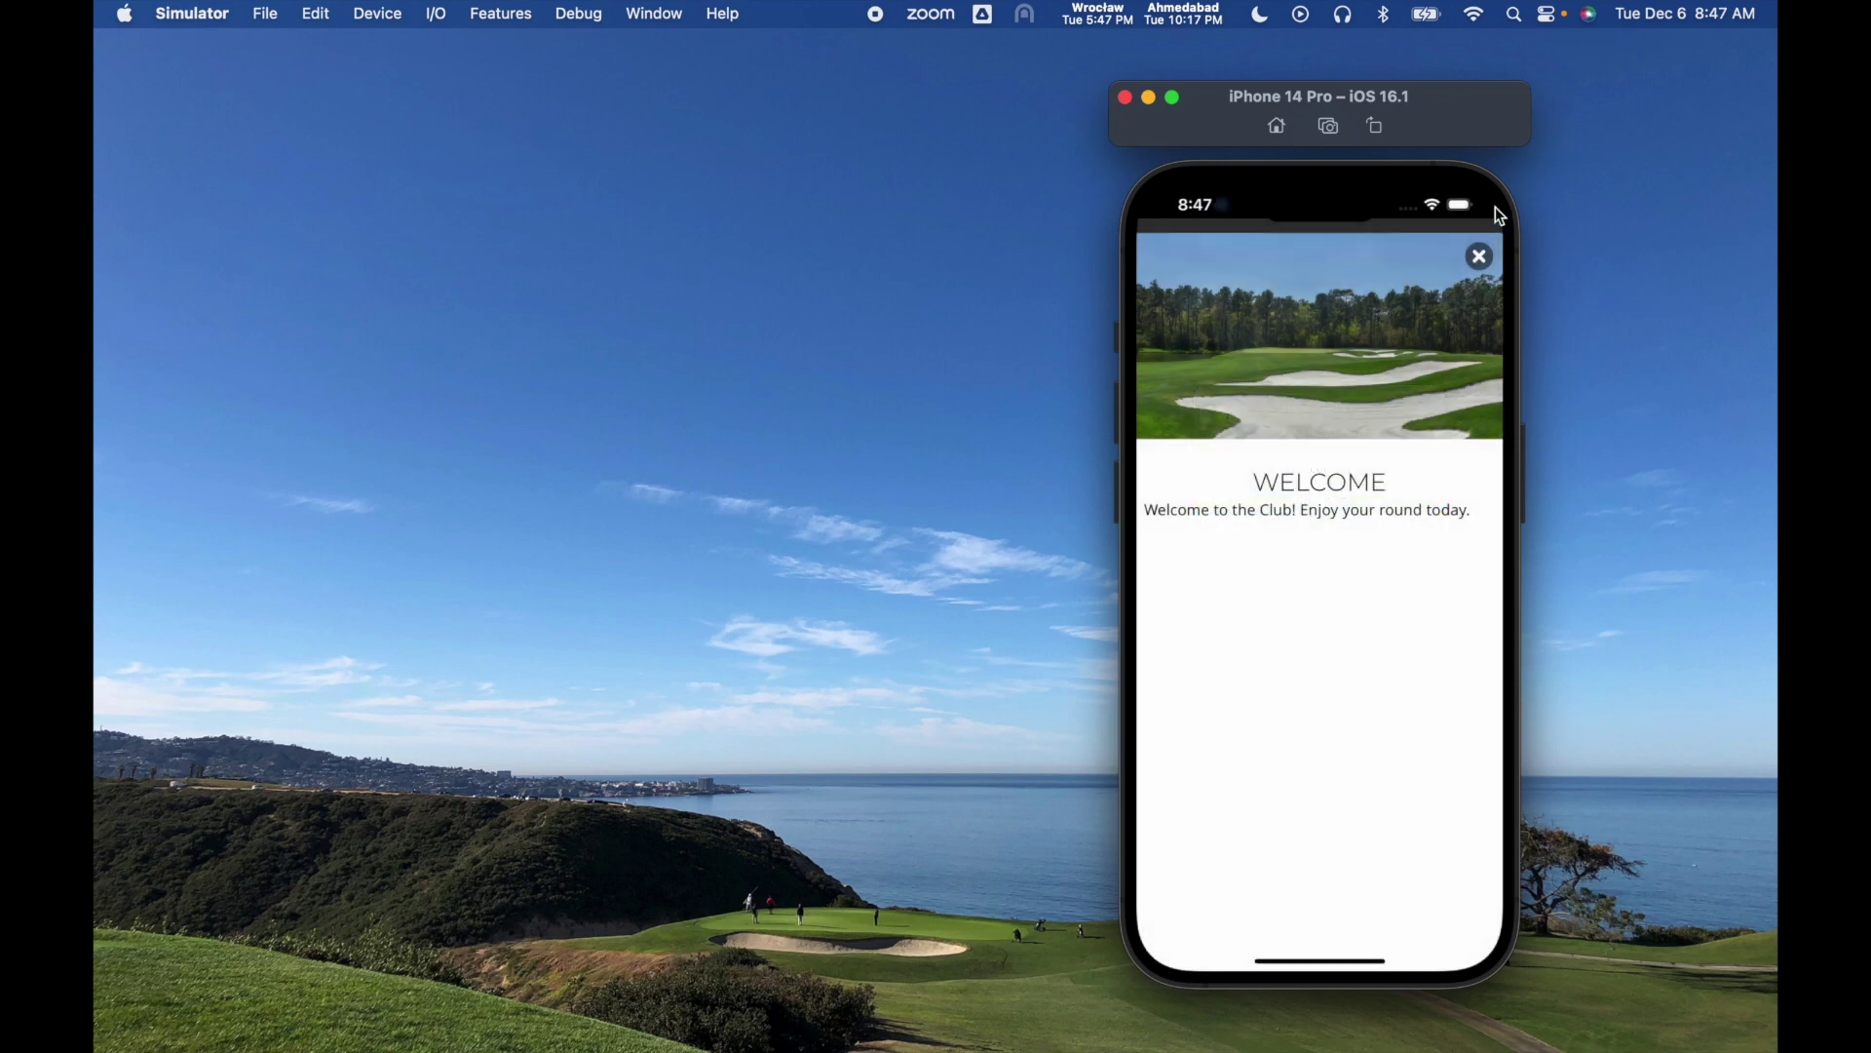
pyautogui.click(1478, 257)
pyautogui.click(1346, 535)
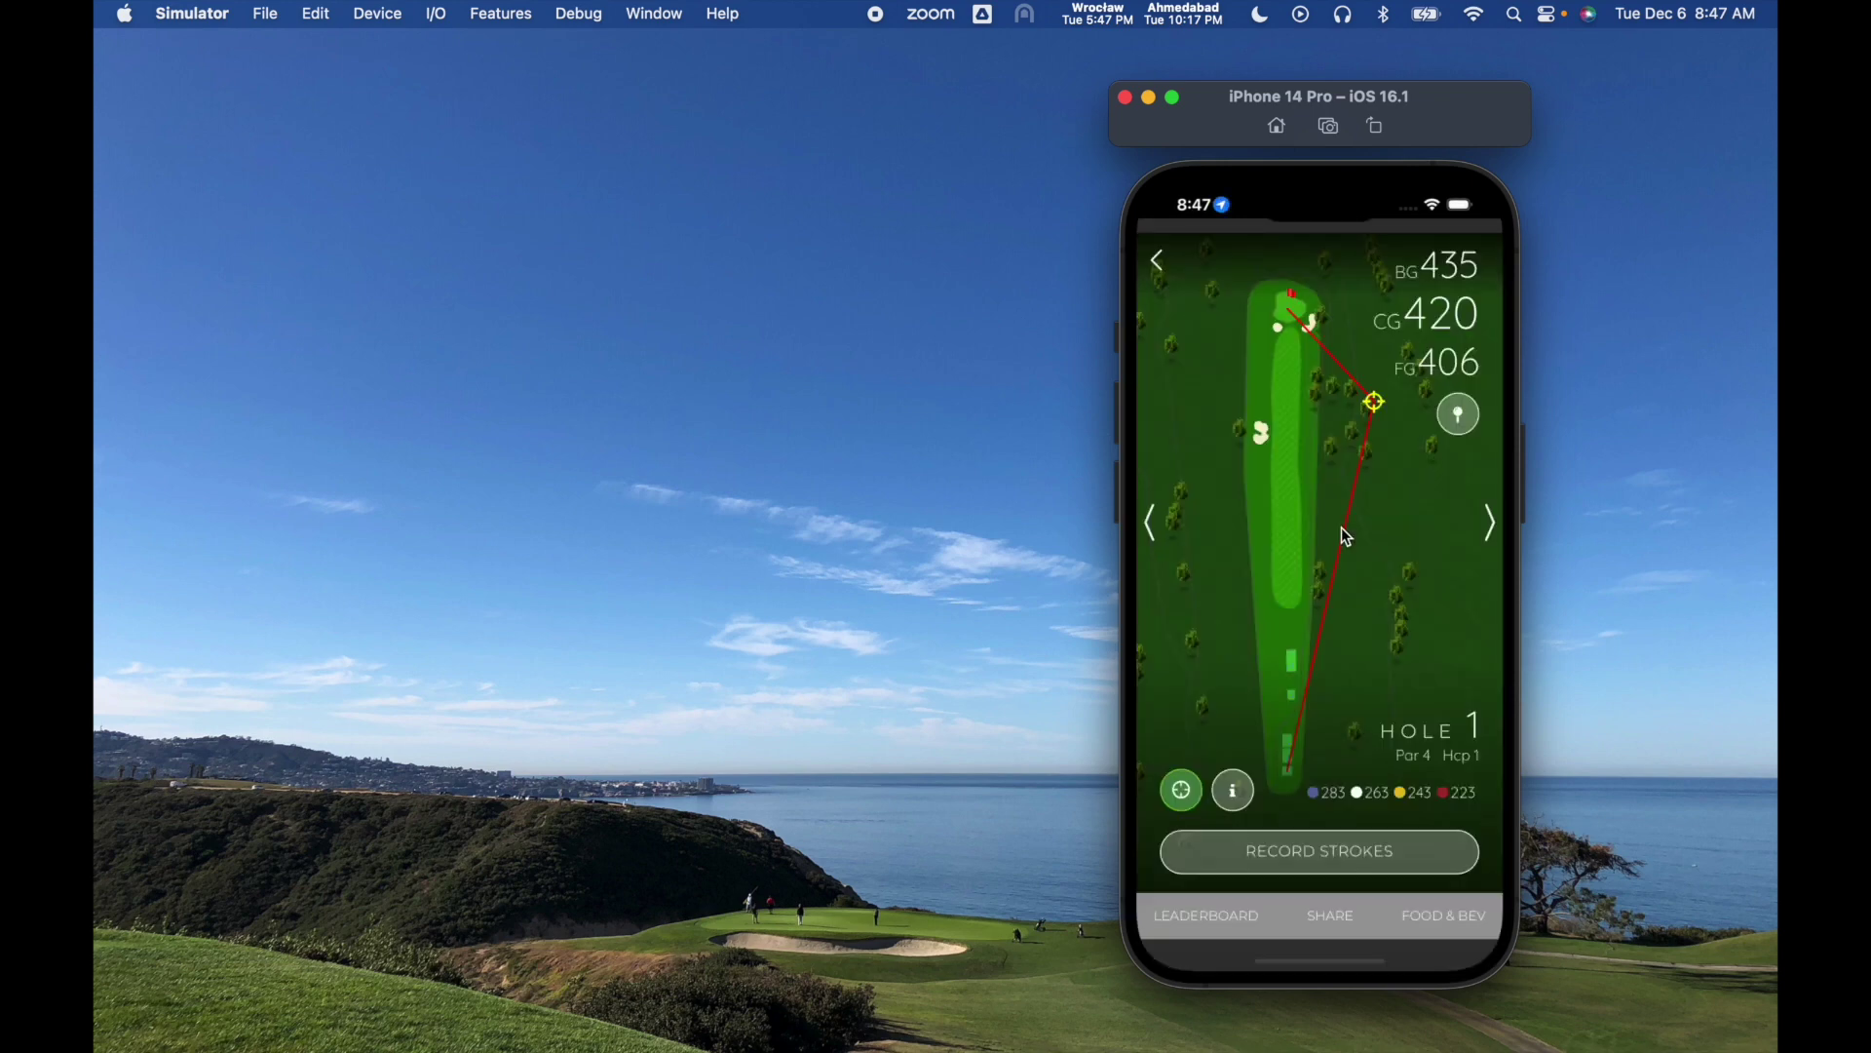
pyautogui.click(1178, 916)
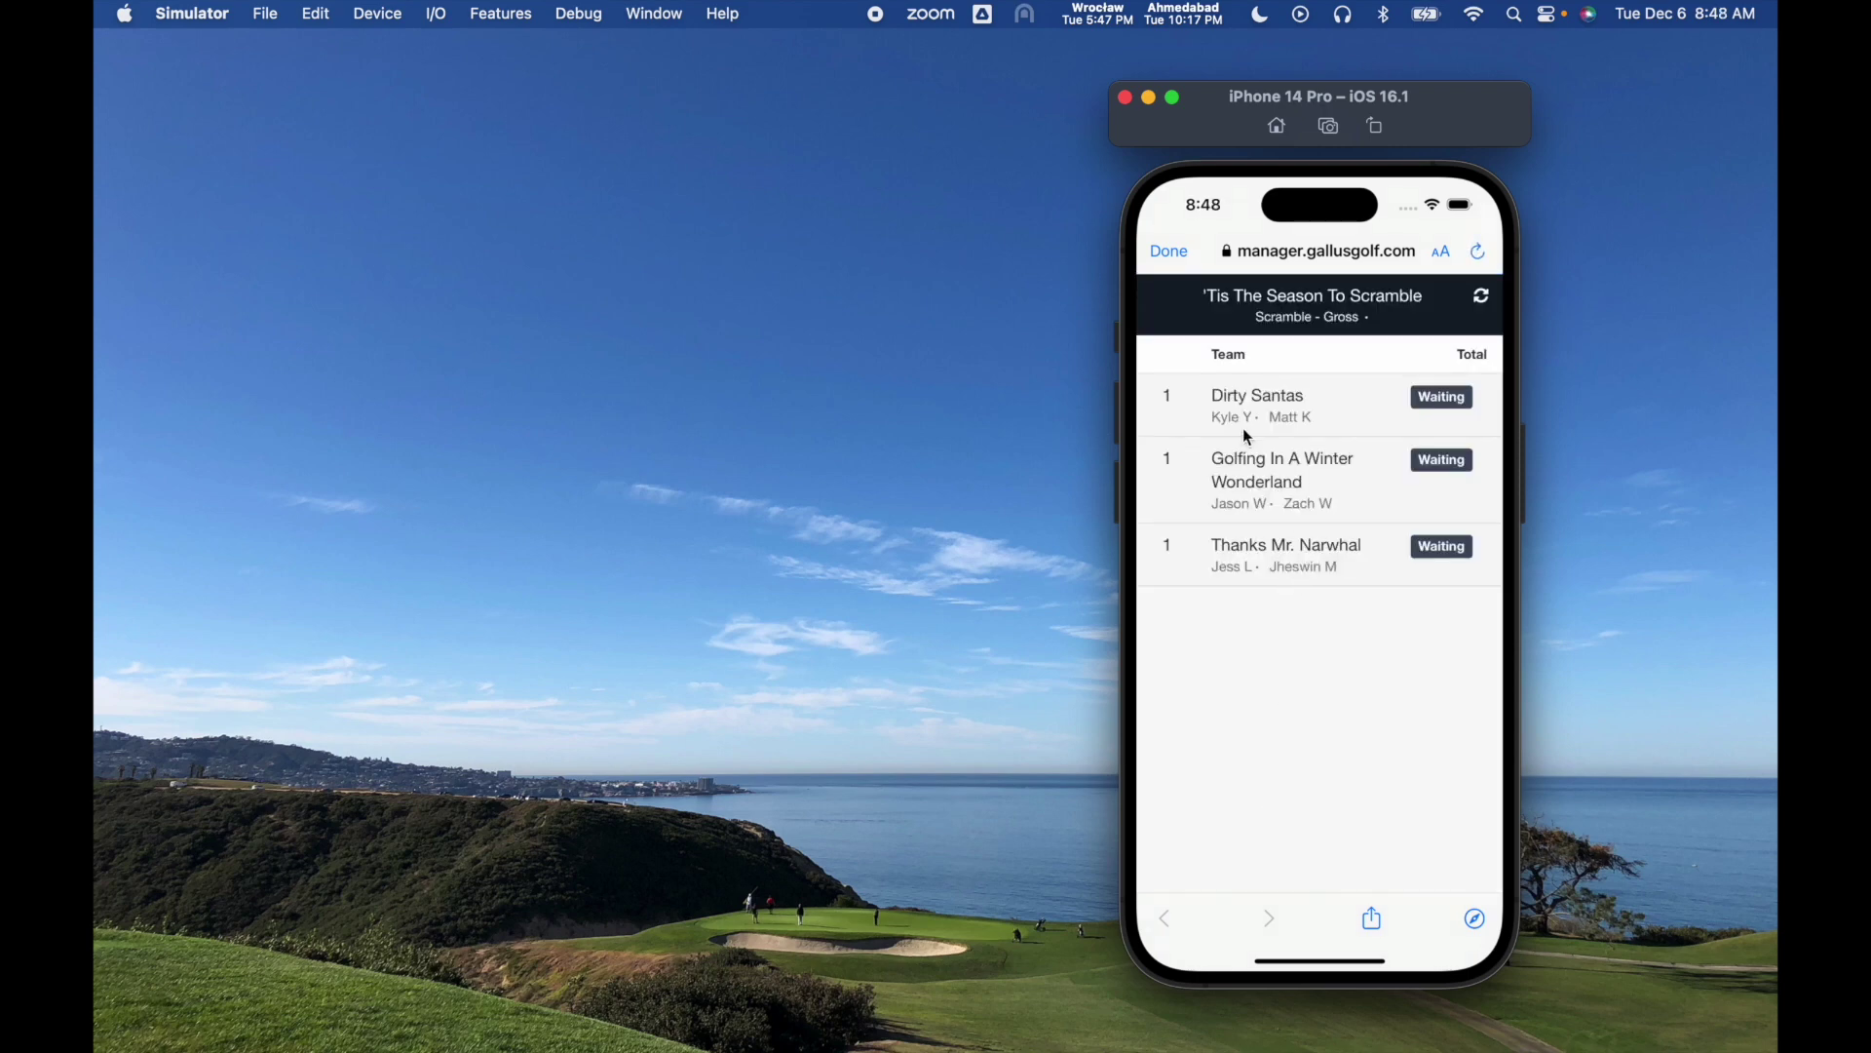
# Step: Switch to the Gallus manager in Chrome and open the 'Tis The Season To Scramble event from the events list
pyautogui.moveTo(1296, 1043)
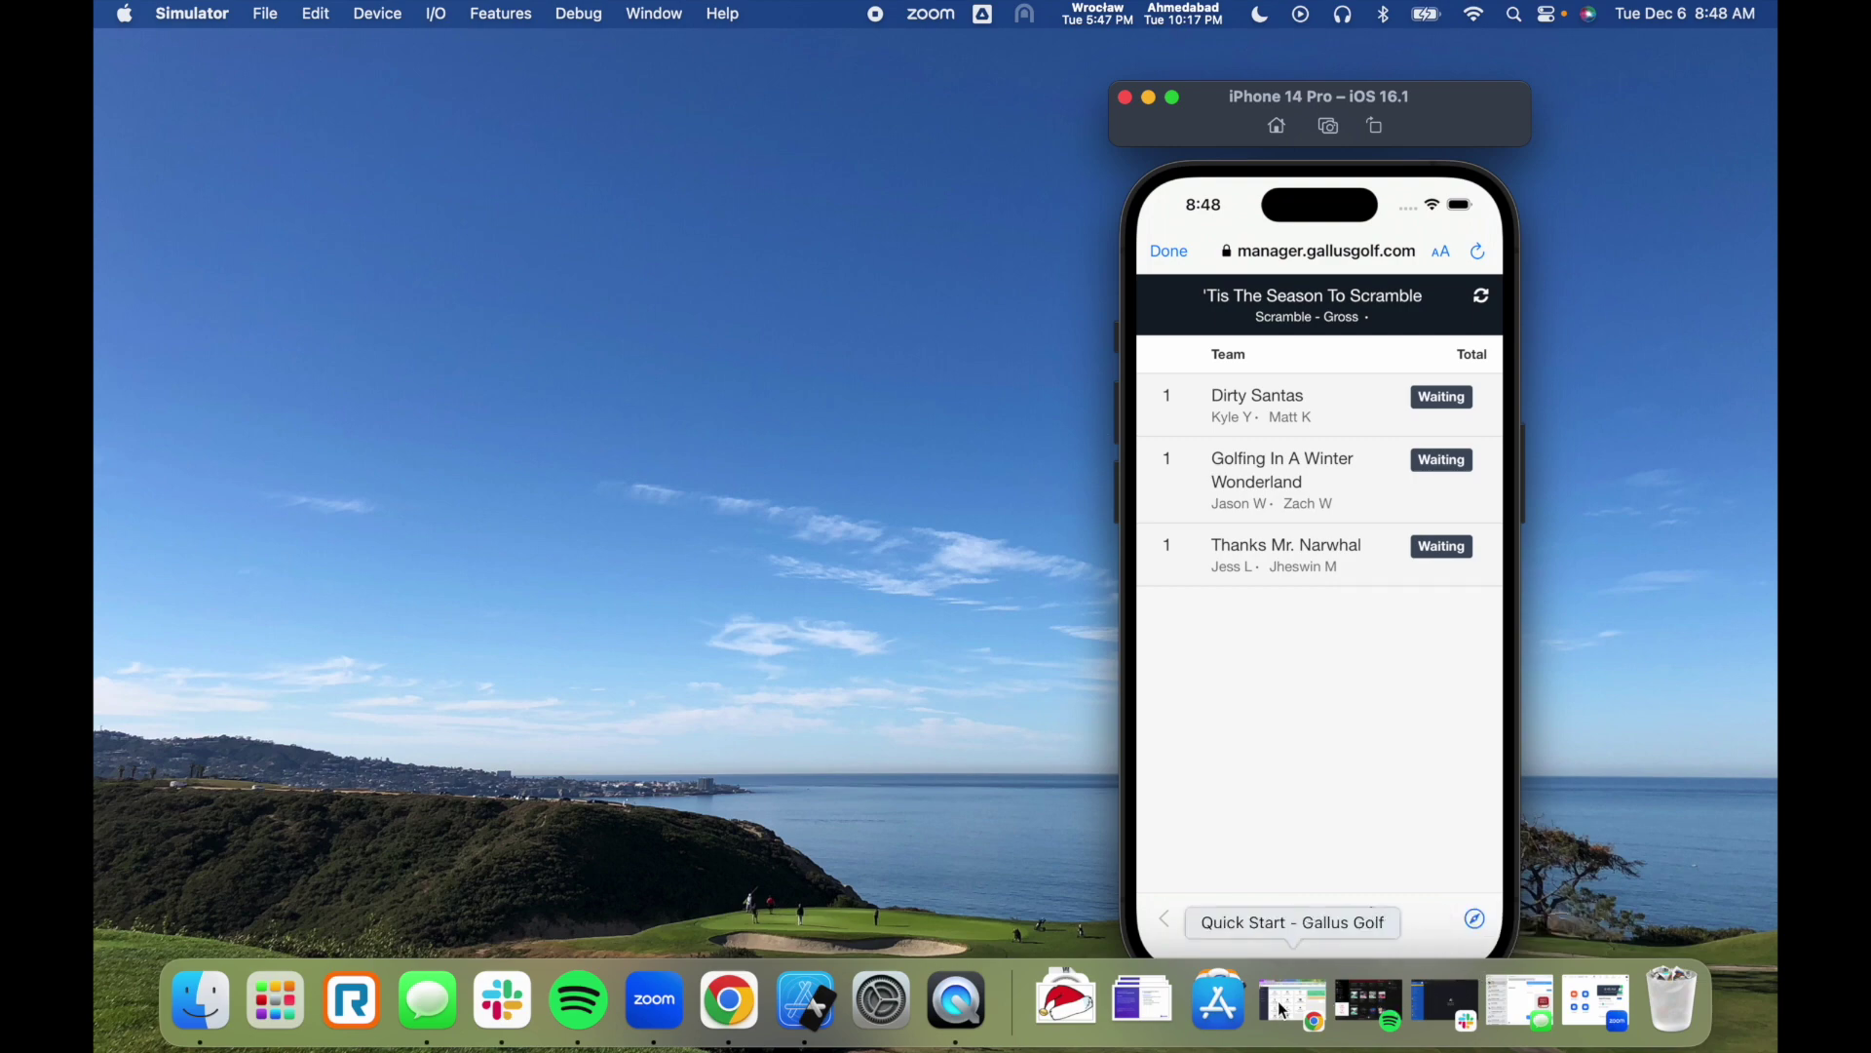
pyautogui.click(1282, 1009)
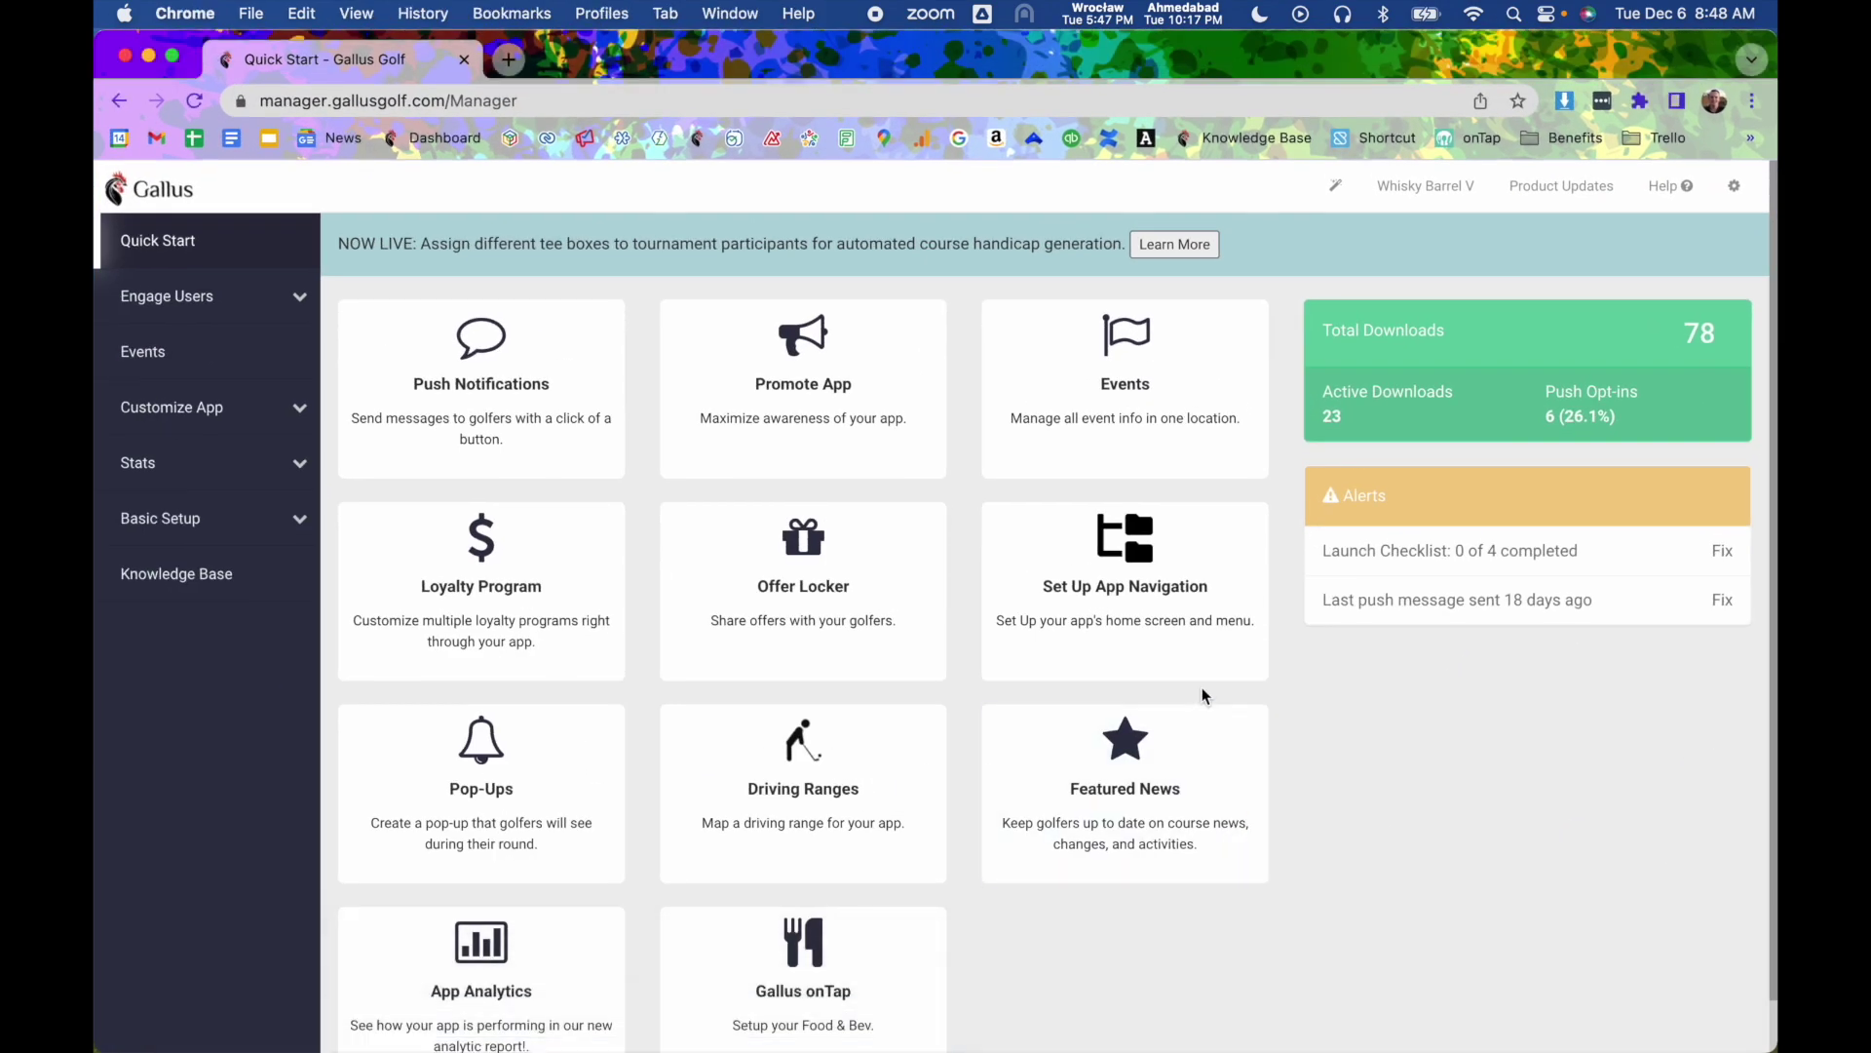
pyautogui.click(1126, 394)
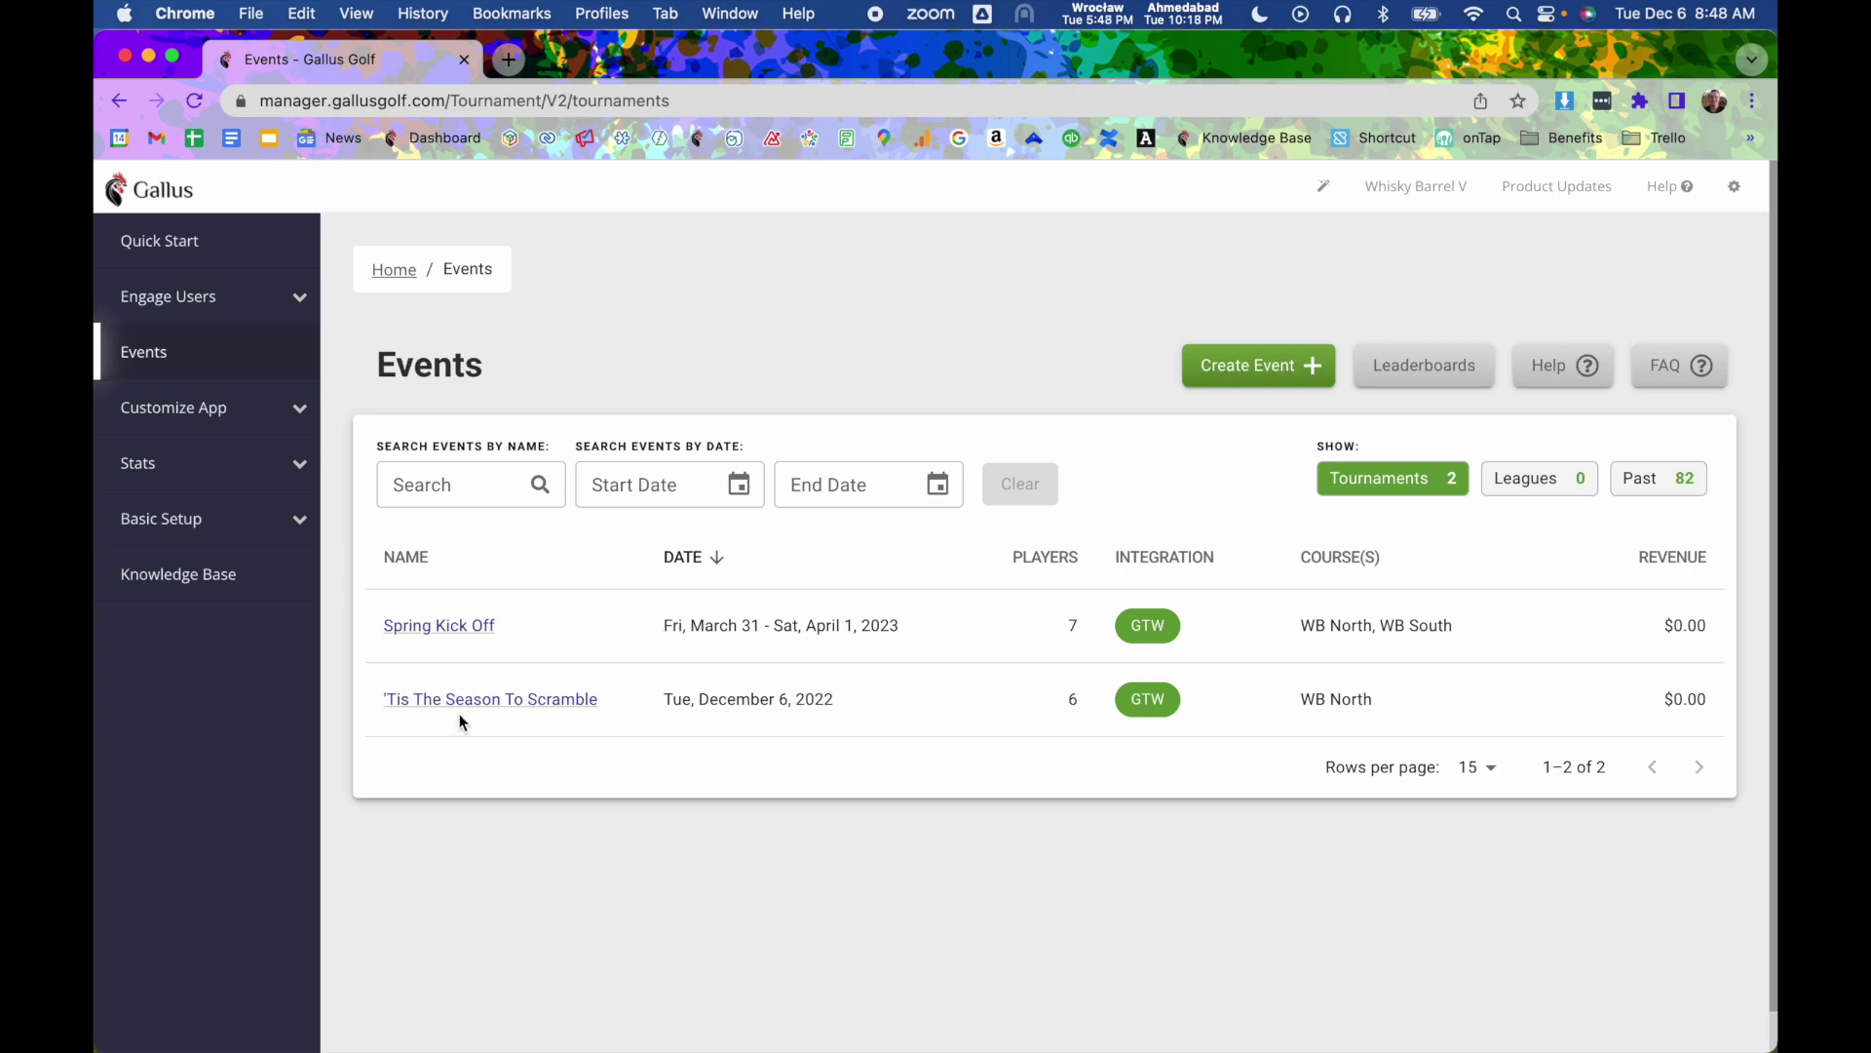
pyautogui.click(490, 701)
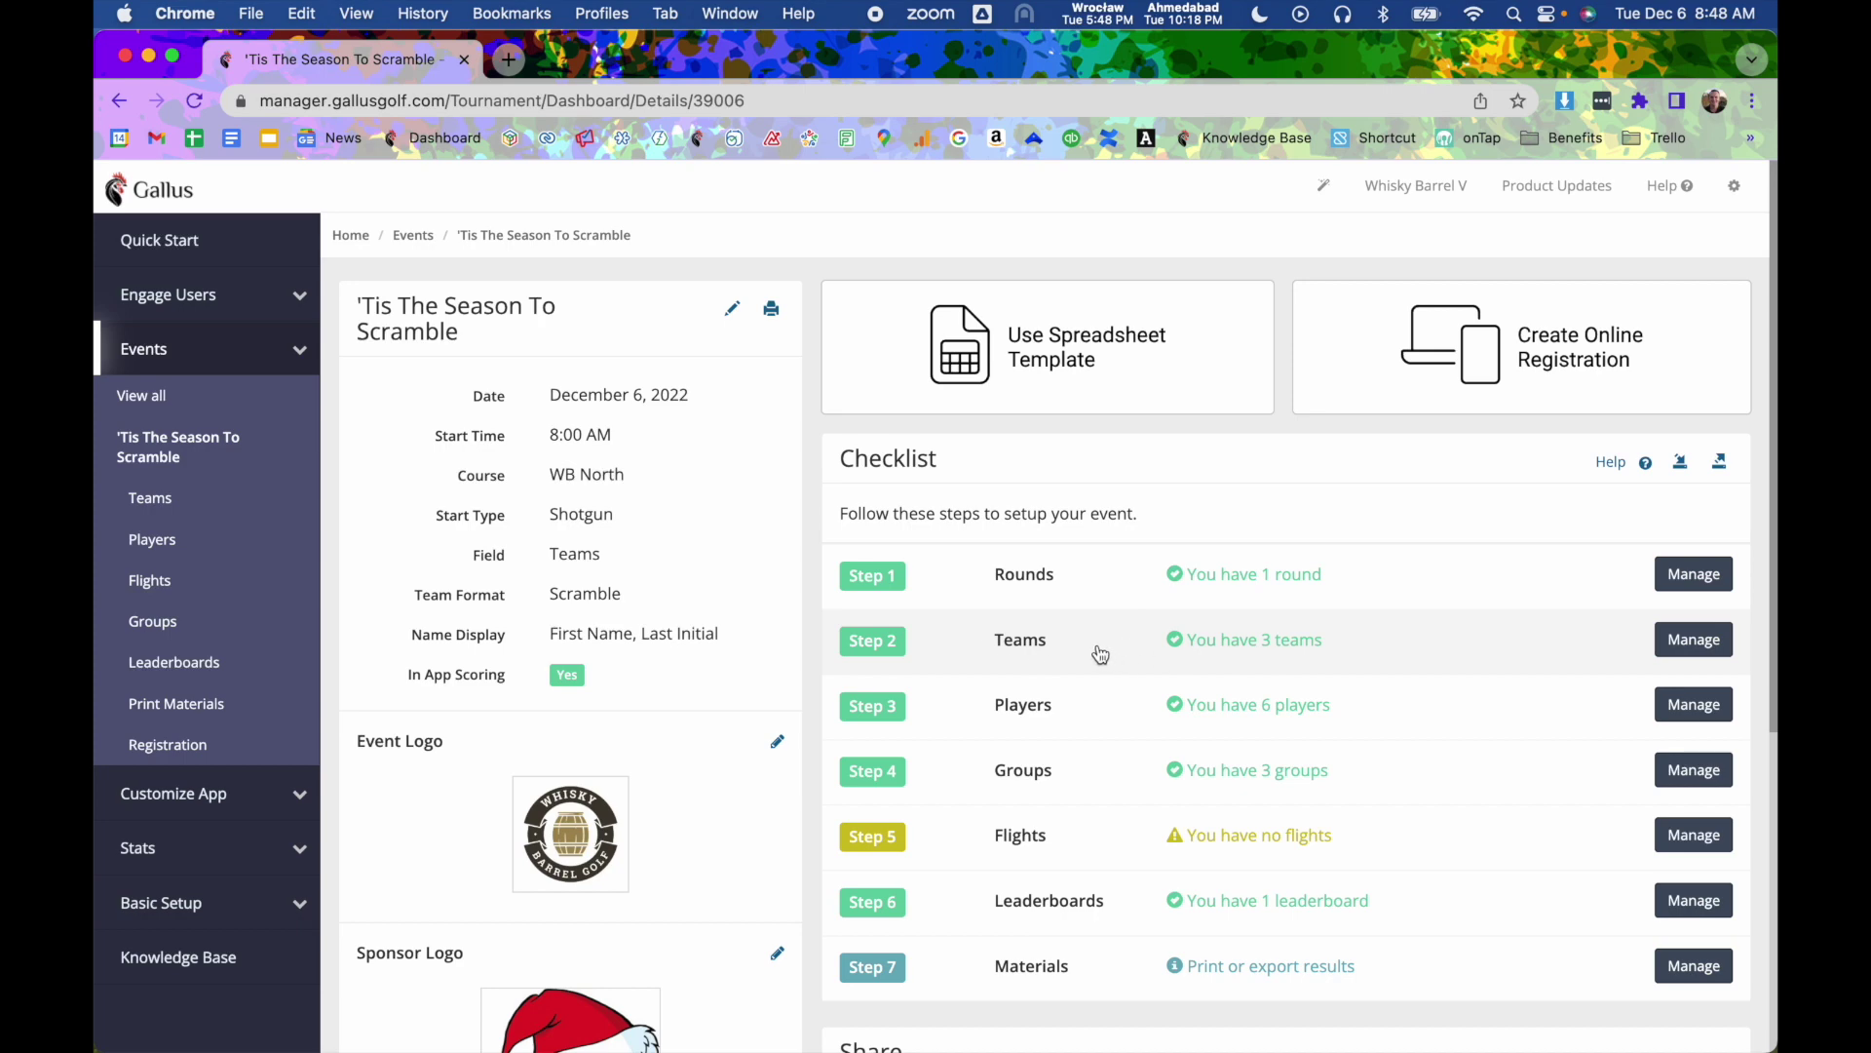
# Step: Open the event's teams and view the form for adding a team, closing it without adding one
pyautogui.click(1041, 647)
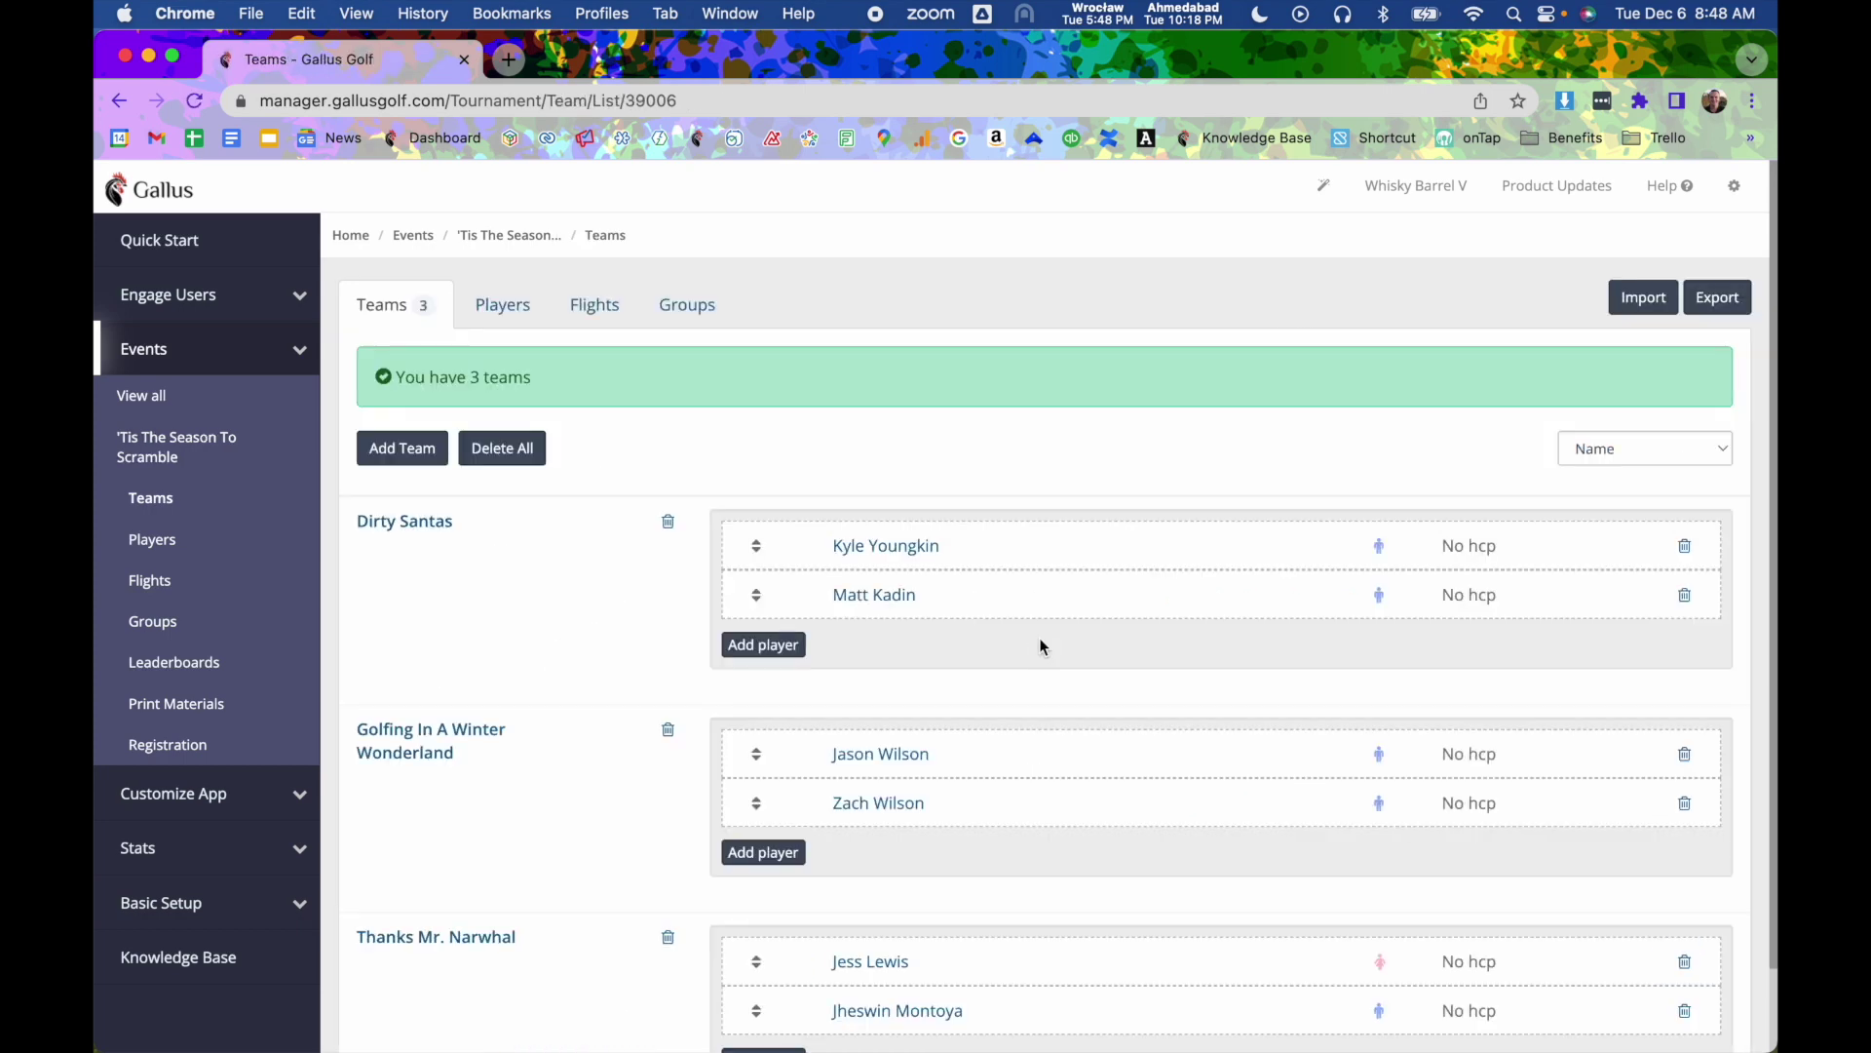
pyautogui.click(433, 452)
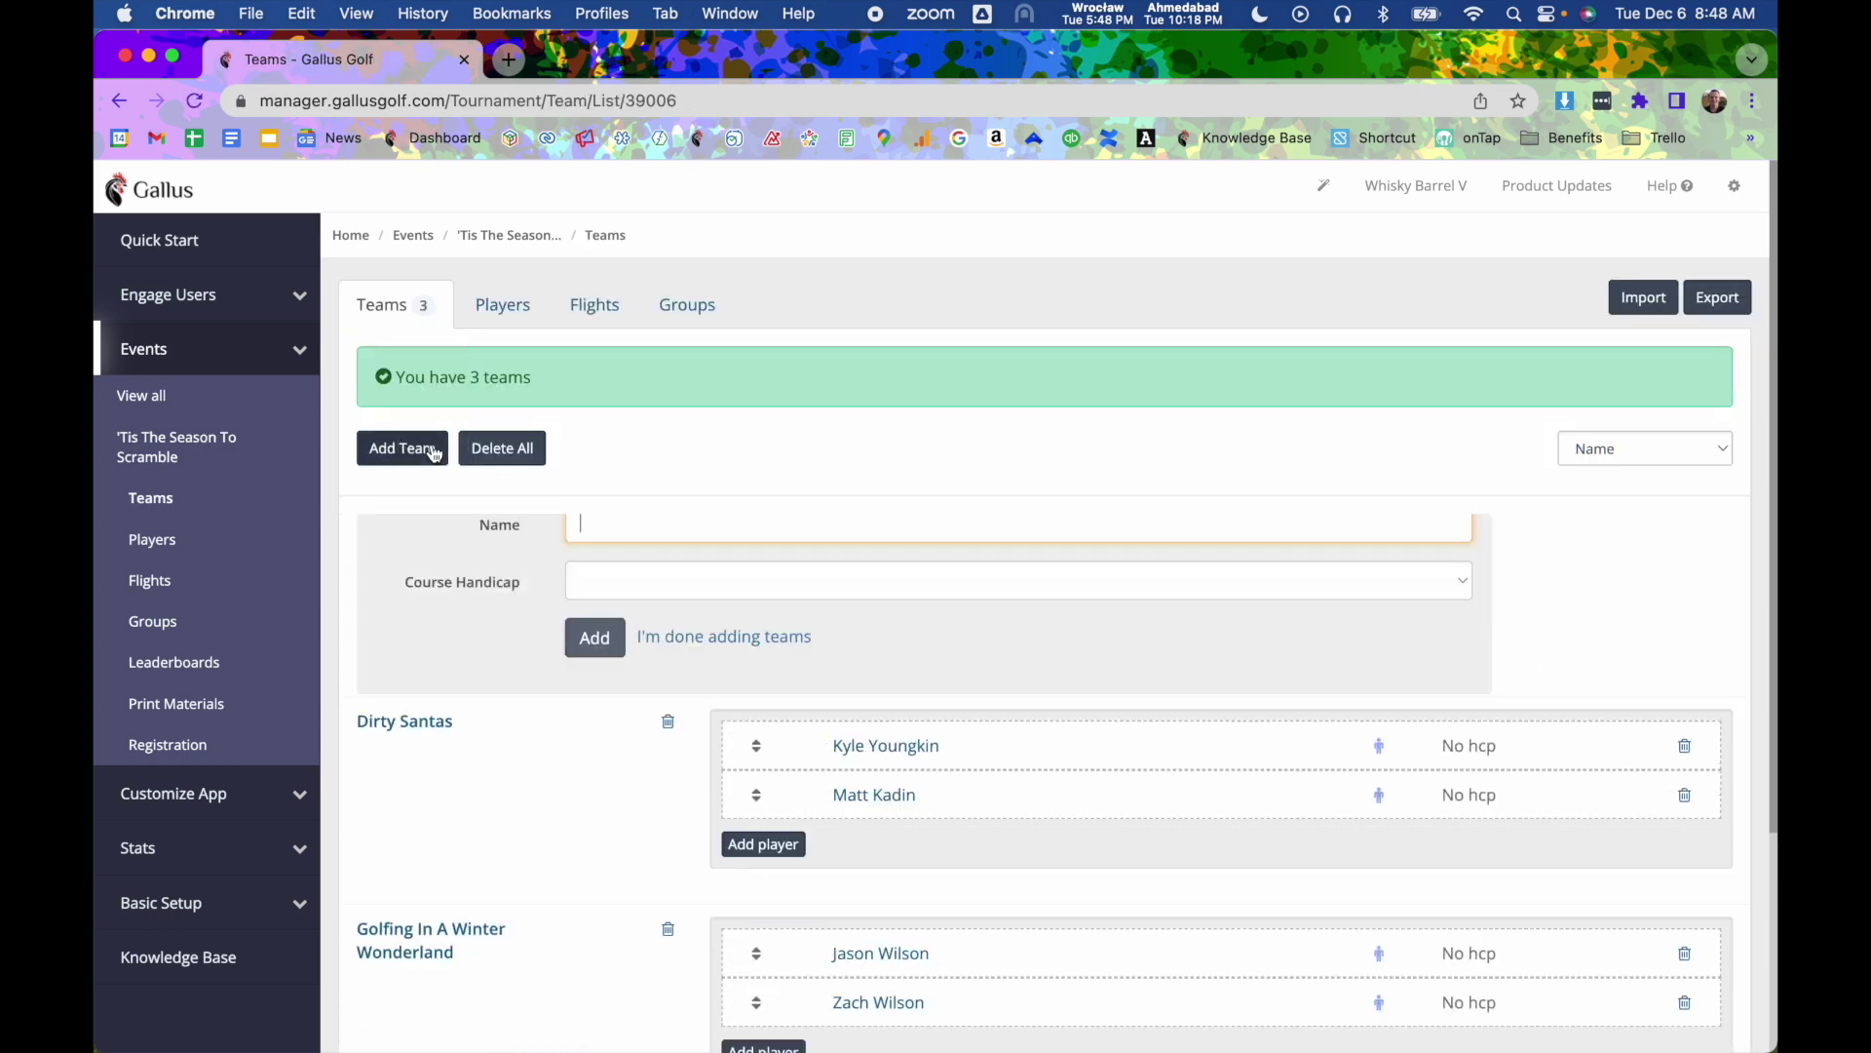
pyautogui.click(706, 667)
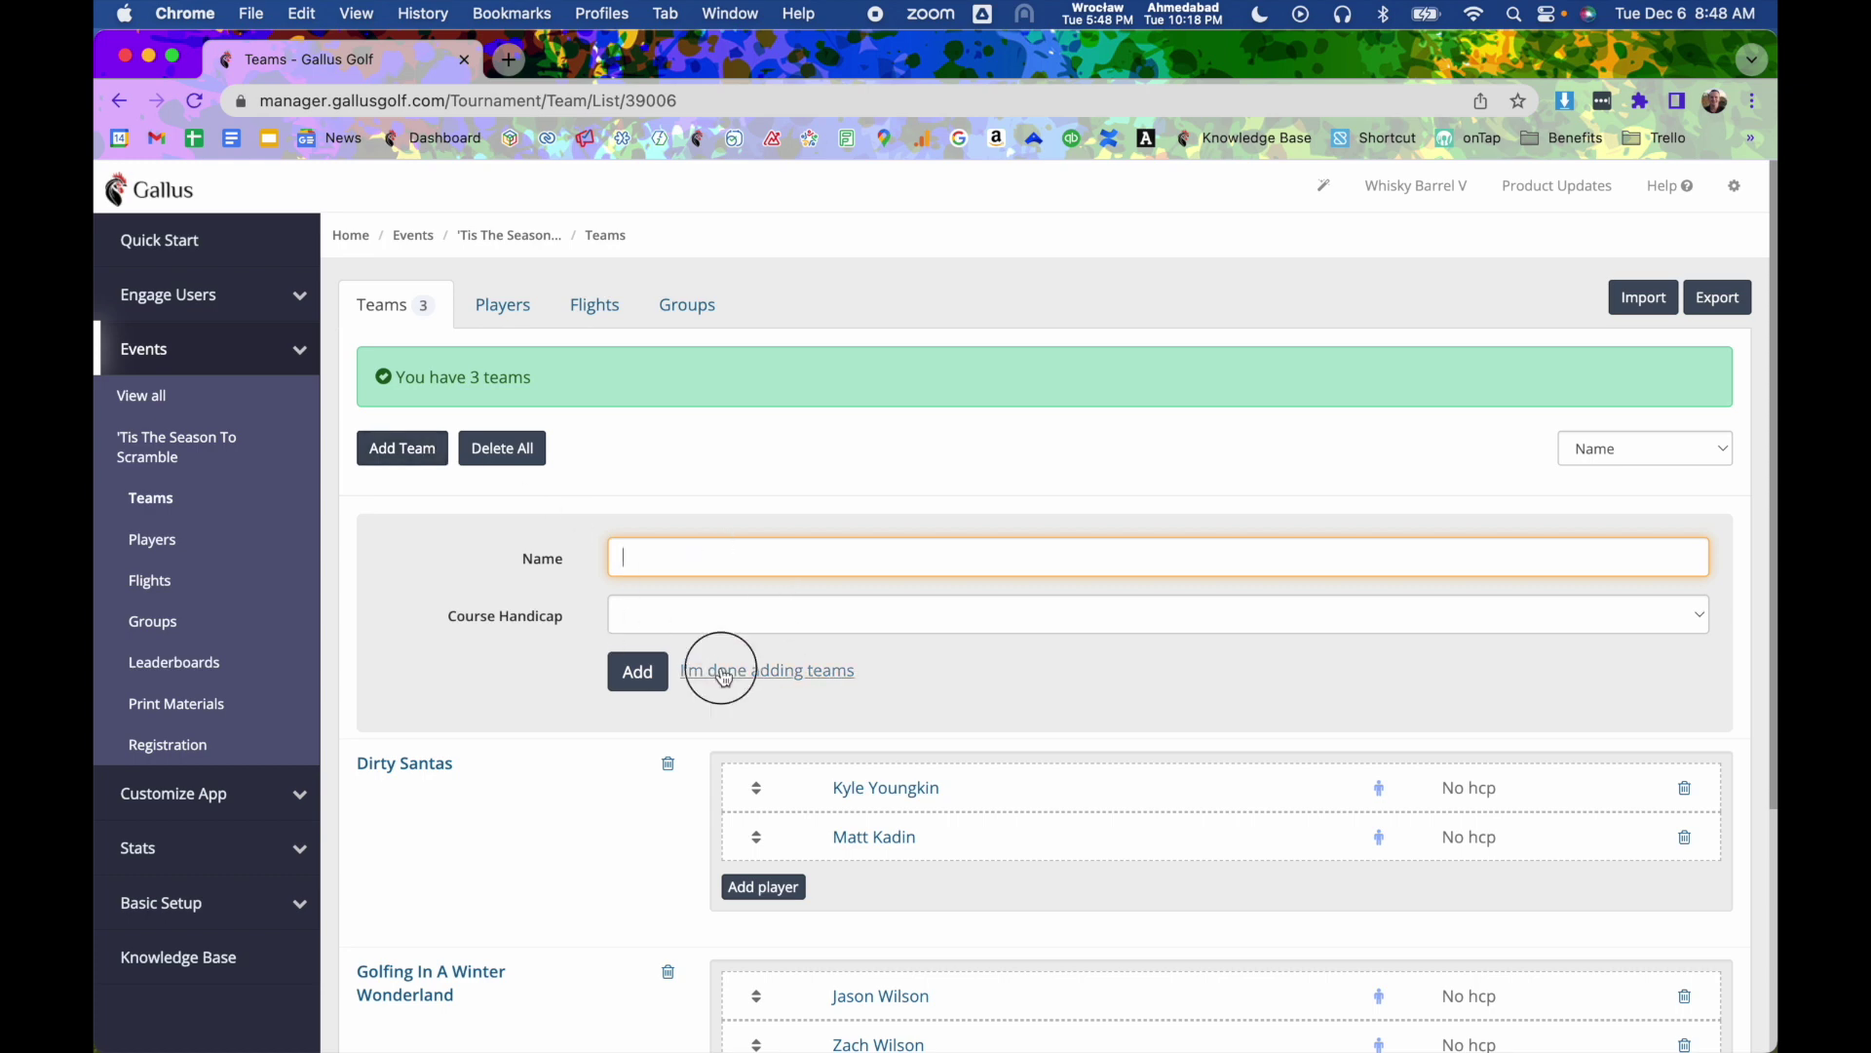
# Step: View the form for adding a player to the Dirty Santas team and close it without creating a player
pyautogui.click(766, 648)
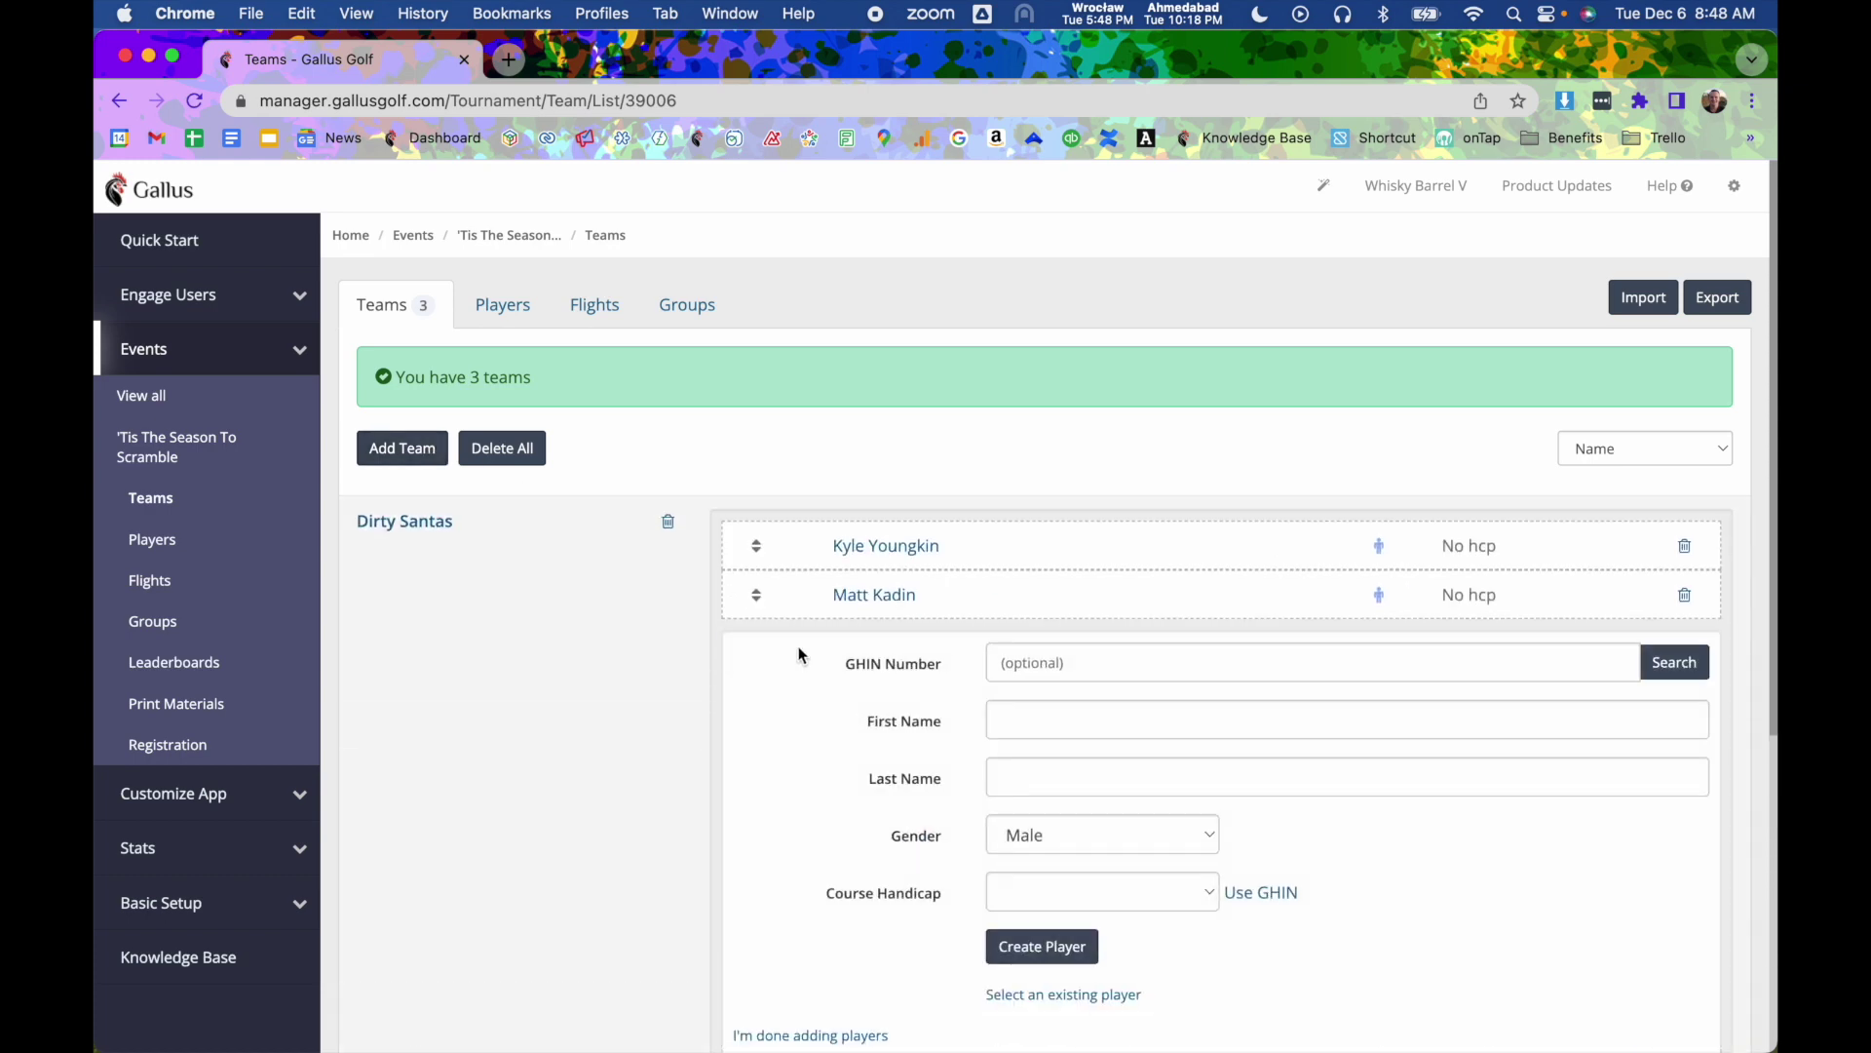
pyautogui.scroll(-2, 877, 672)
pyautogui.click(793, 903)
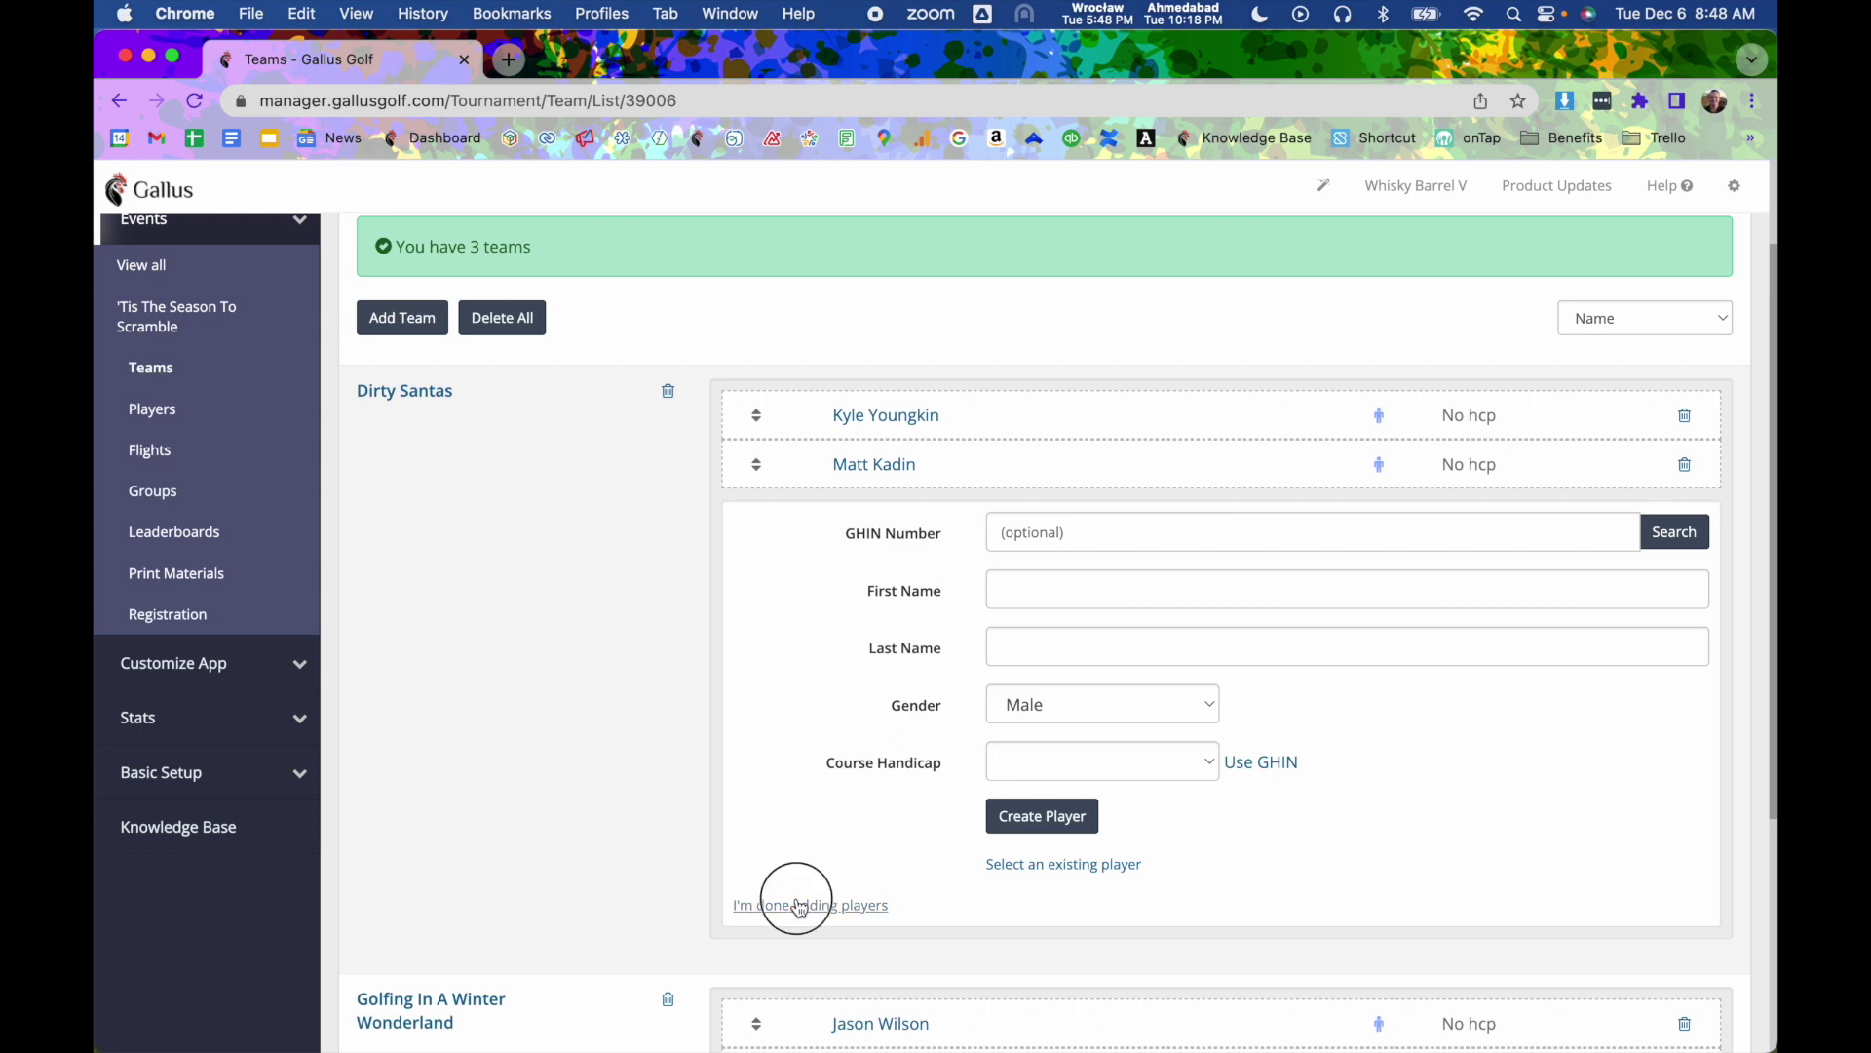
pyautogui.moveTo(753, 503)
pyautogui.mouseDown()
pyautogui.moveTo(689, 634)
pyautogui.moveTo(765, 711)
pyautogui.moveTo(740, 535)
pyautogui.moveTo(775, 487)
pyautogui.moveTo(752, 477)
pyautogui.moveTo(756, 499)
pyautogui.mouseUp()
pyautogui.scroll(2, 524, 308)
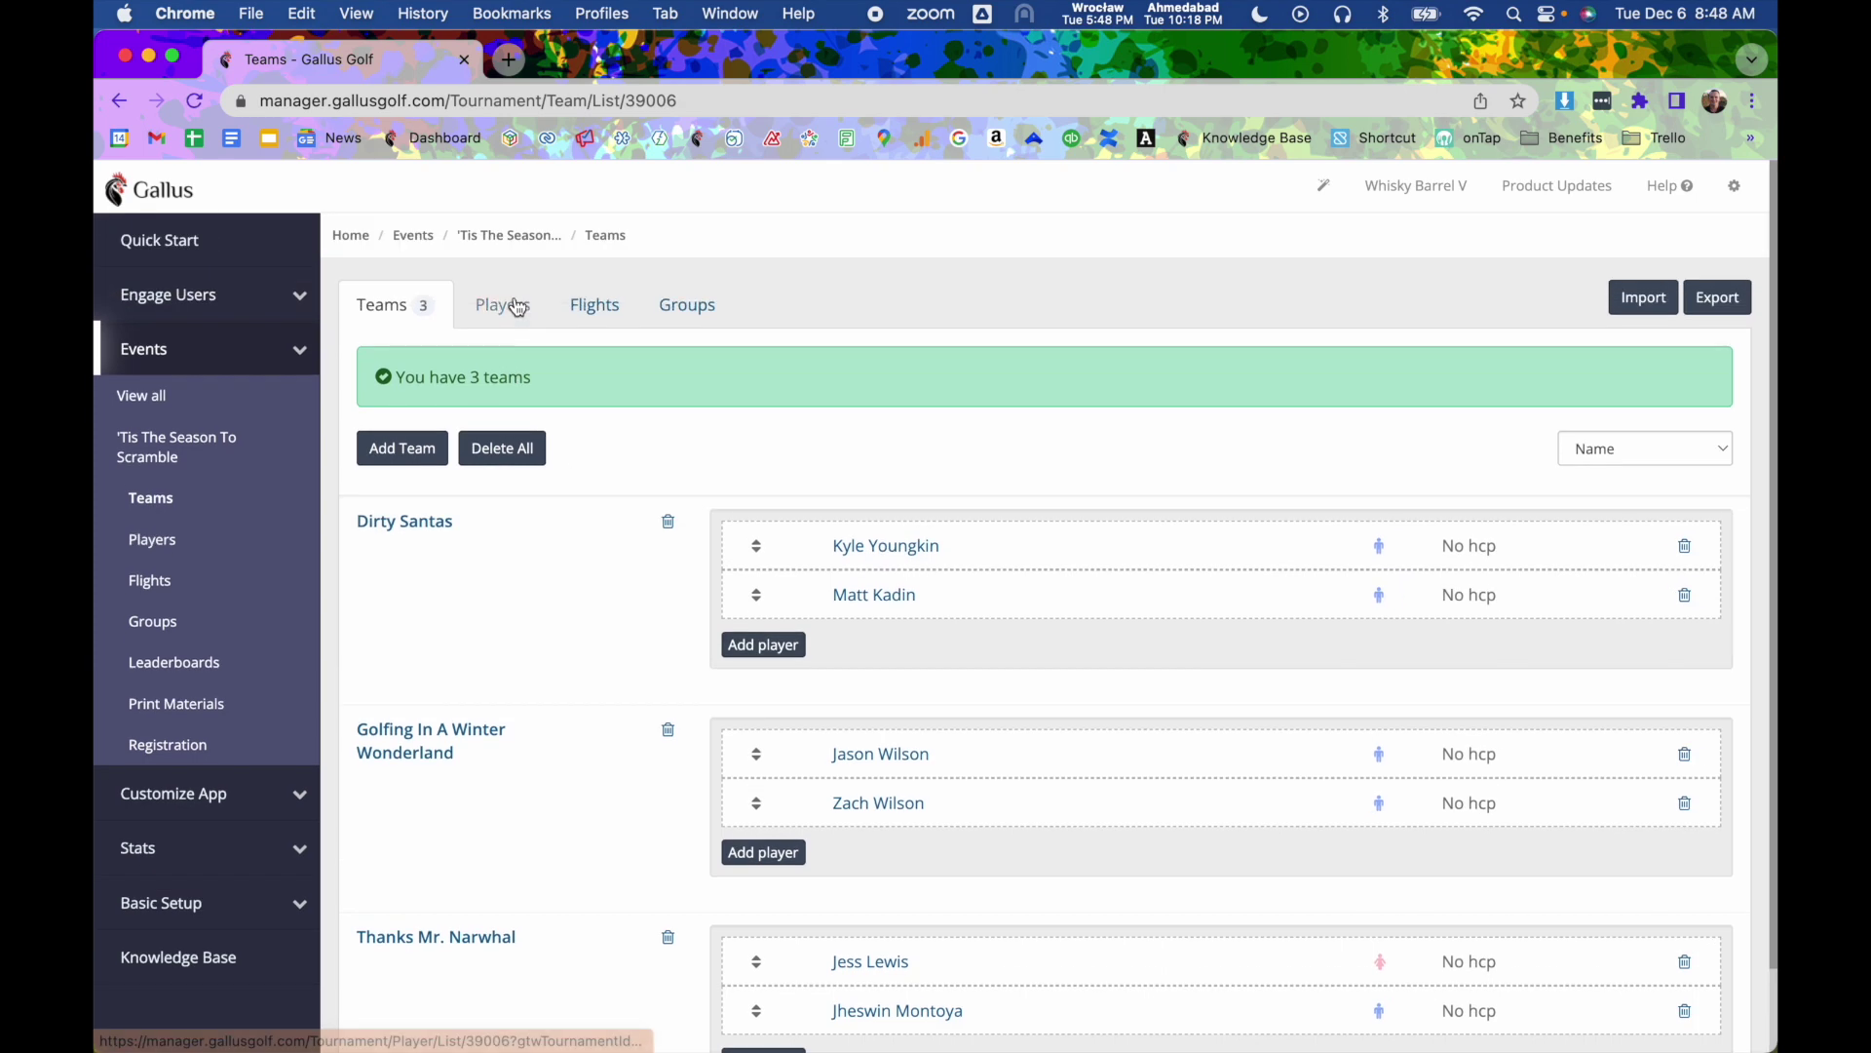
# Step: Go back to the event overview, look at the spreadsheet template import page, and return to the overview
pyautogui.click(537, 240)
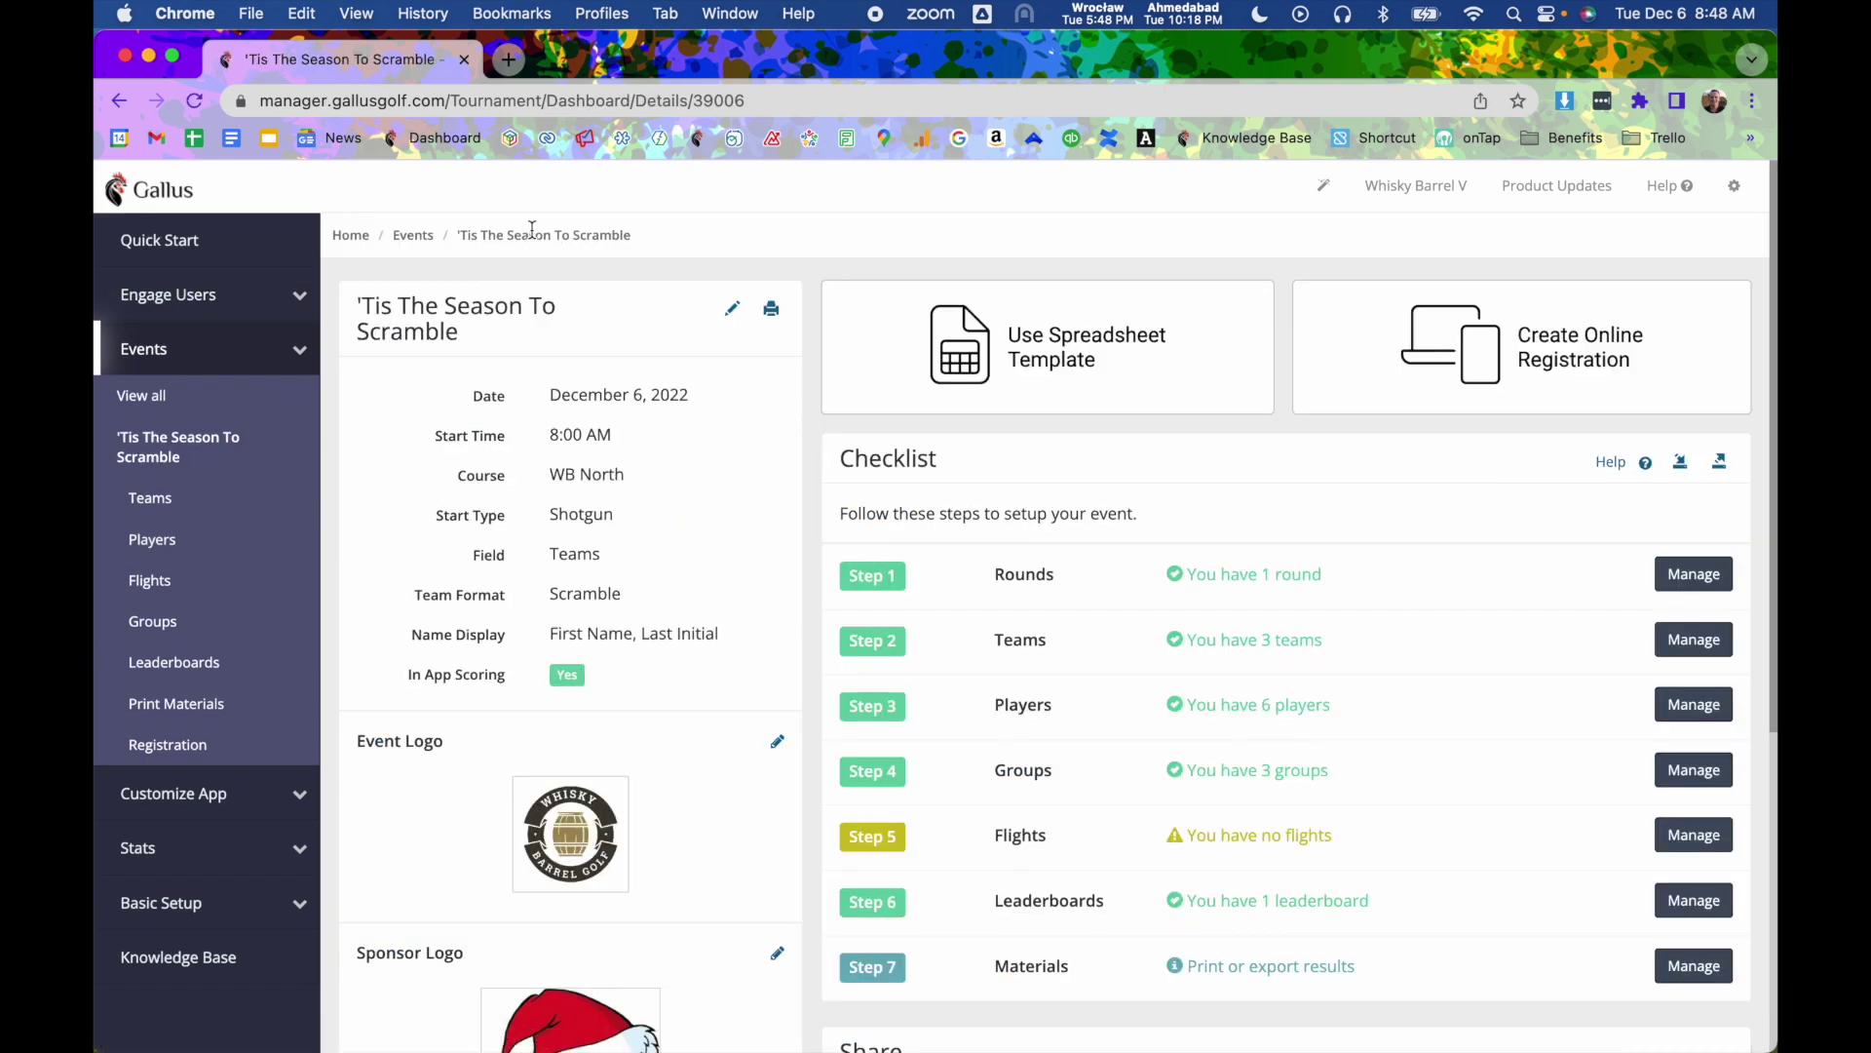
pyautogui.click(1069, 337)
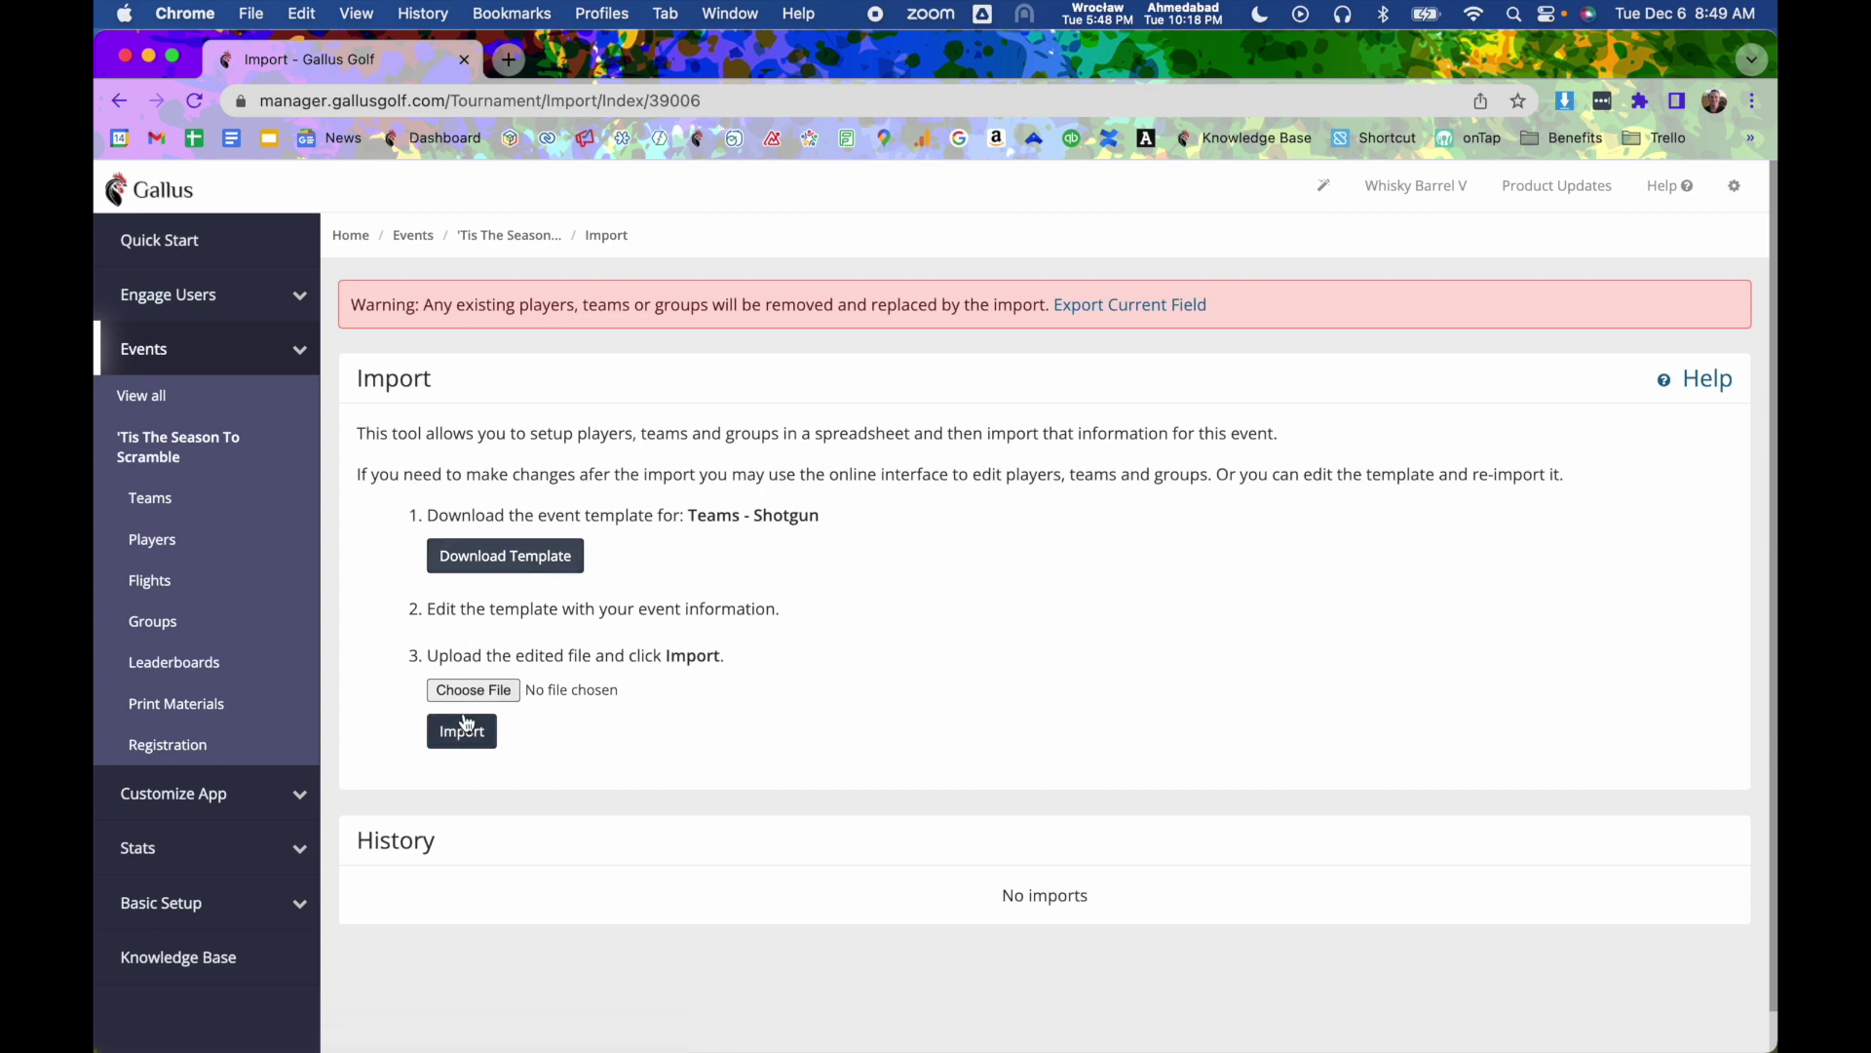
pyautogui.click(535, 239)
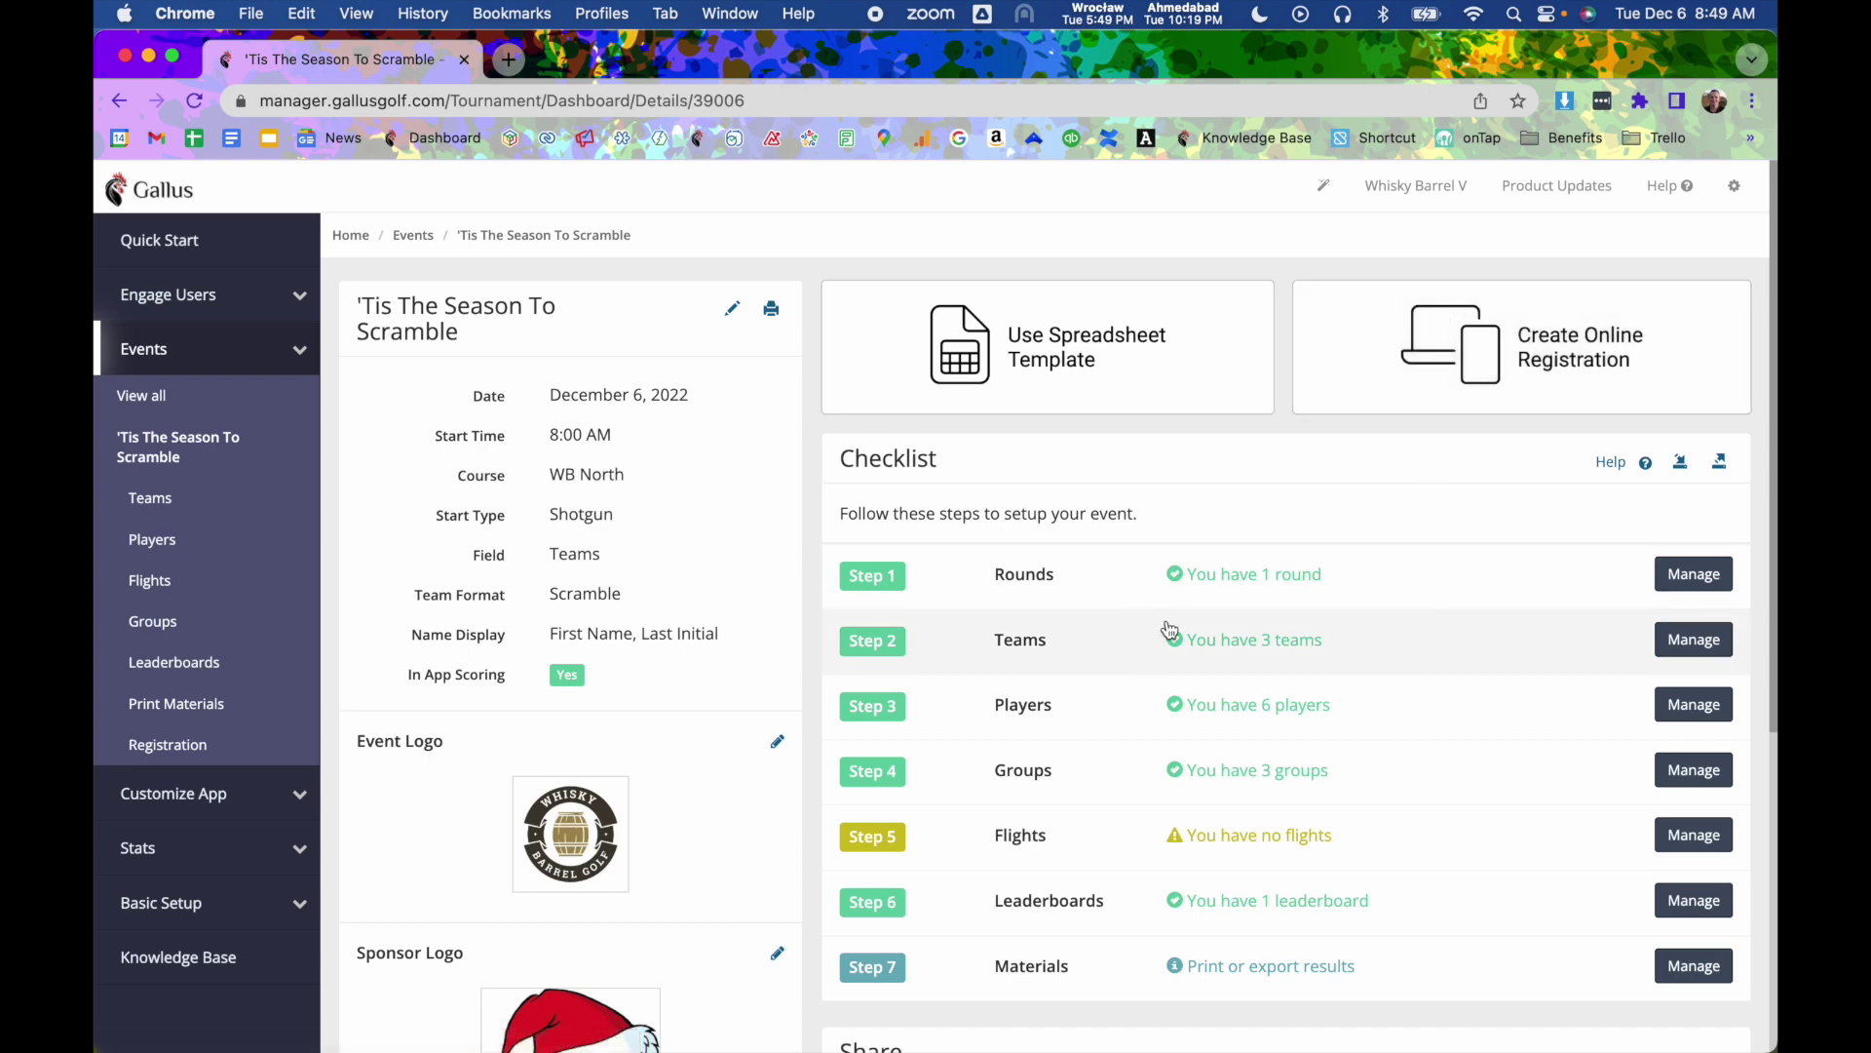
# Step: Review the leaderboard types available to add to the event without adding any, and return to the event overview
pyautogui.click(1016, 895)
pyautogui.click(942, 376)
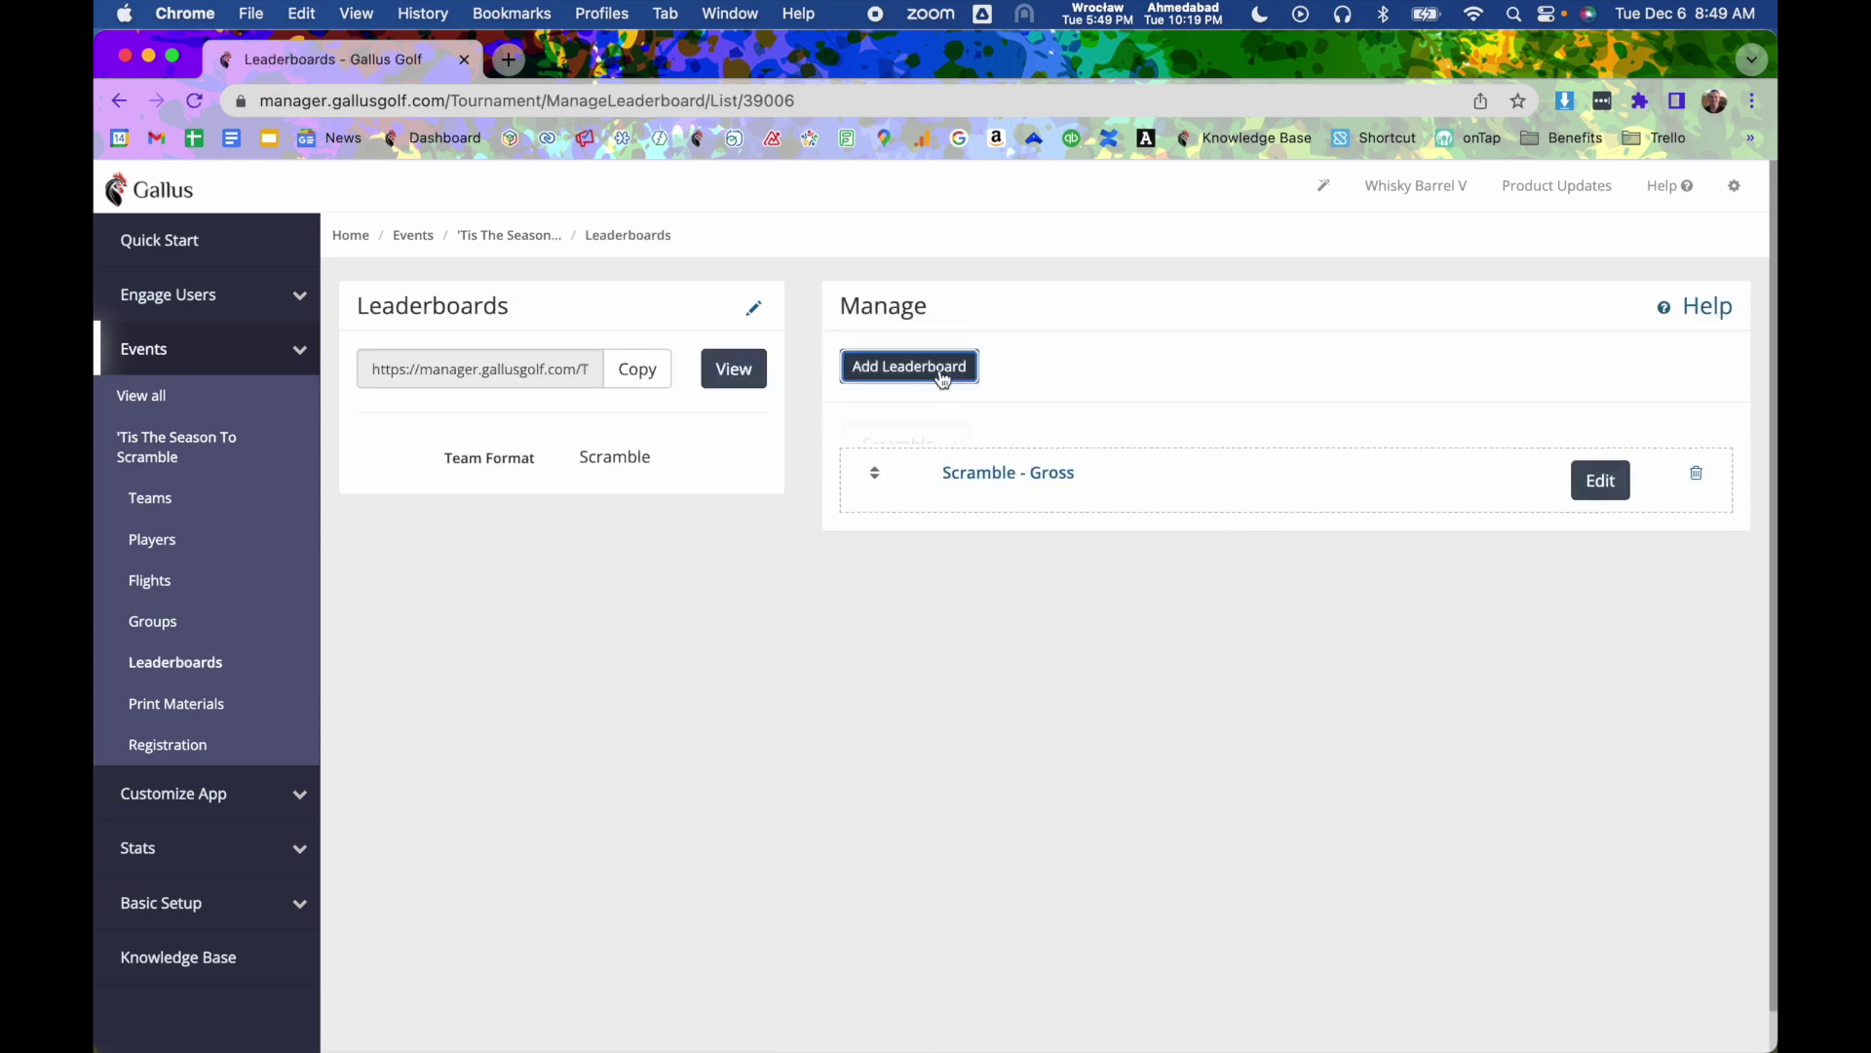
pyautogui.click(1015, 463)
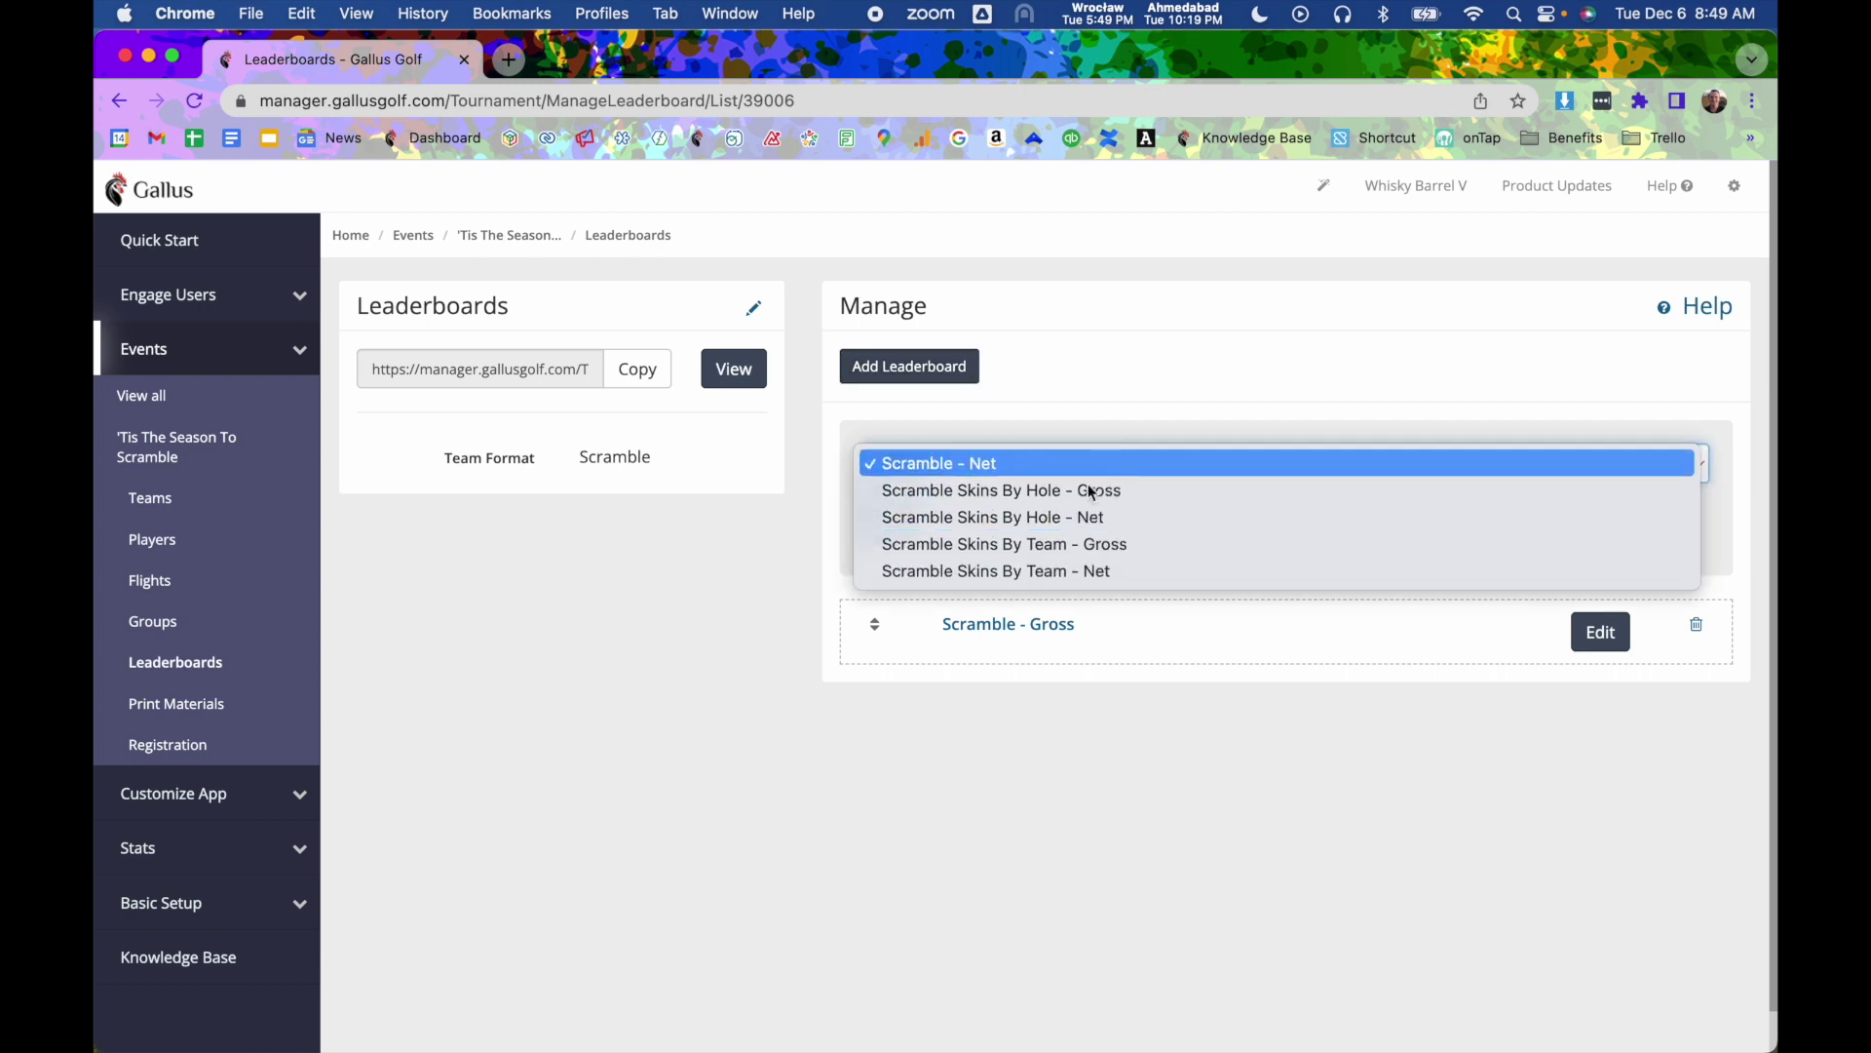
pyautogui.click(1125, 390)
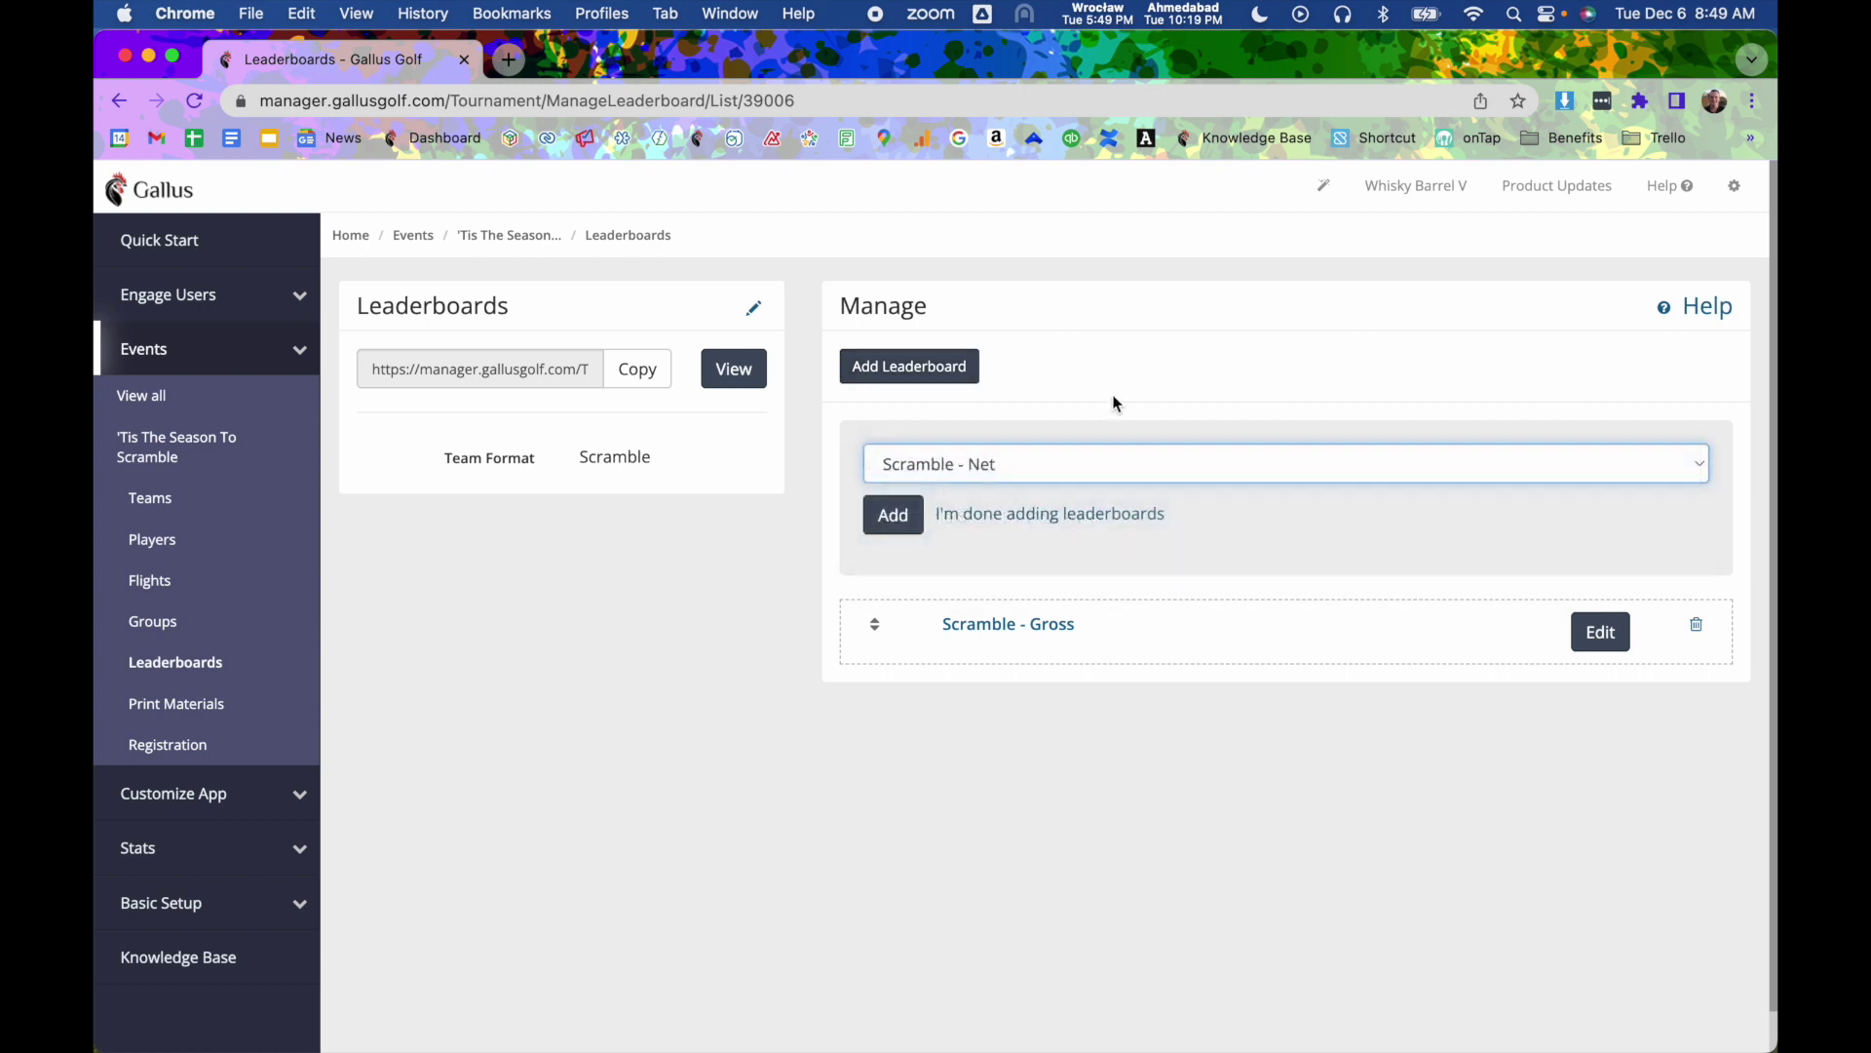
pyautogui.click(472, 240)
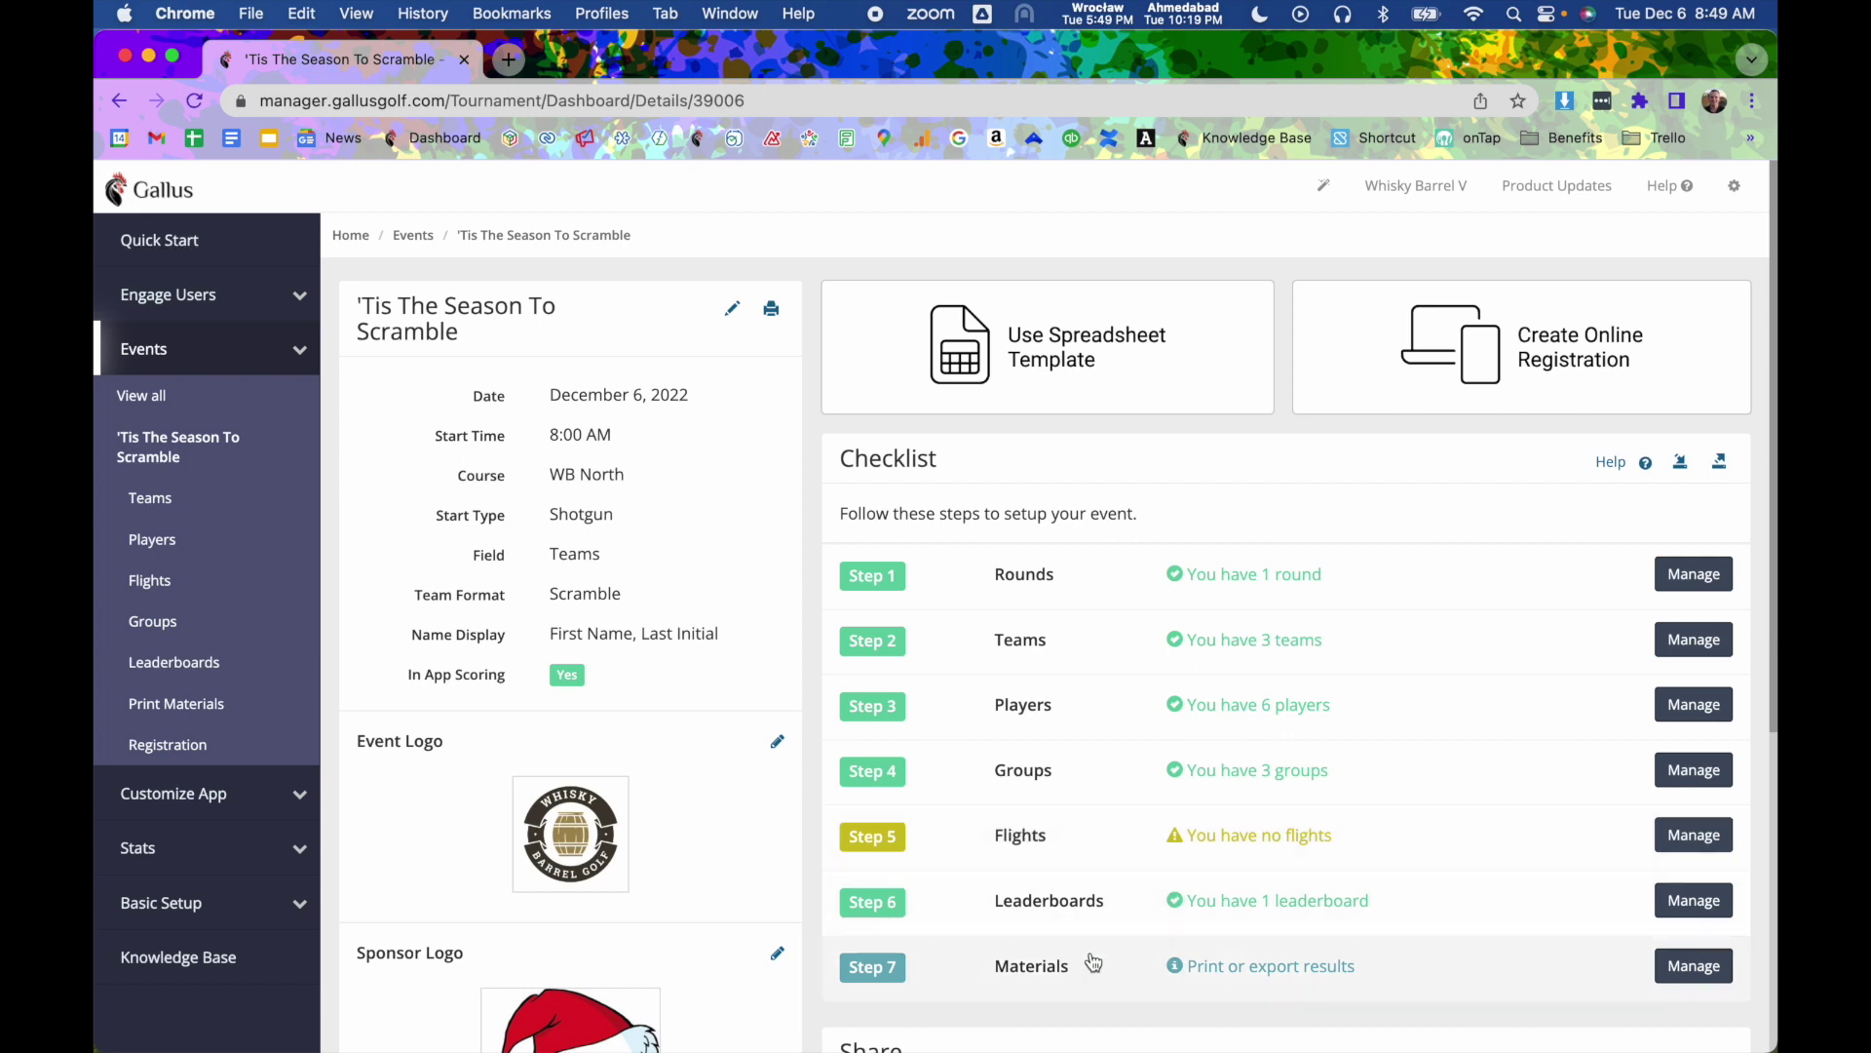
# Step: View the event's printable and exportable materials and return to the event overview
pyautogui.click(1020, 968)
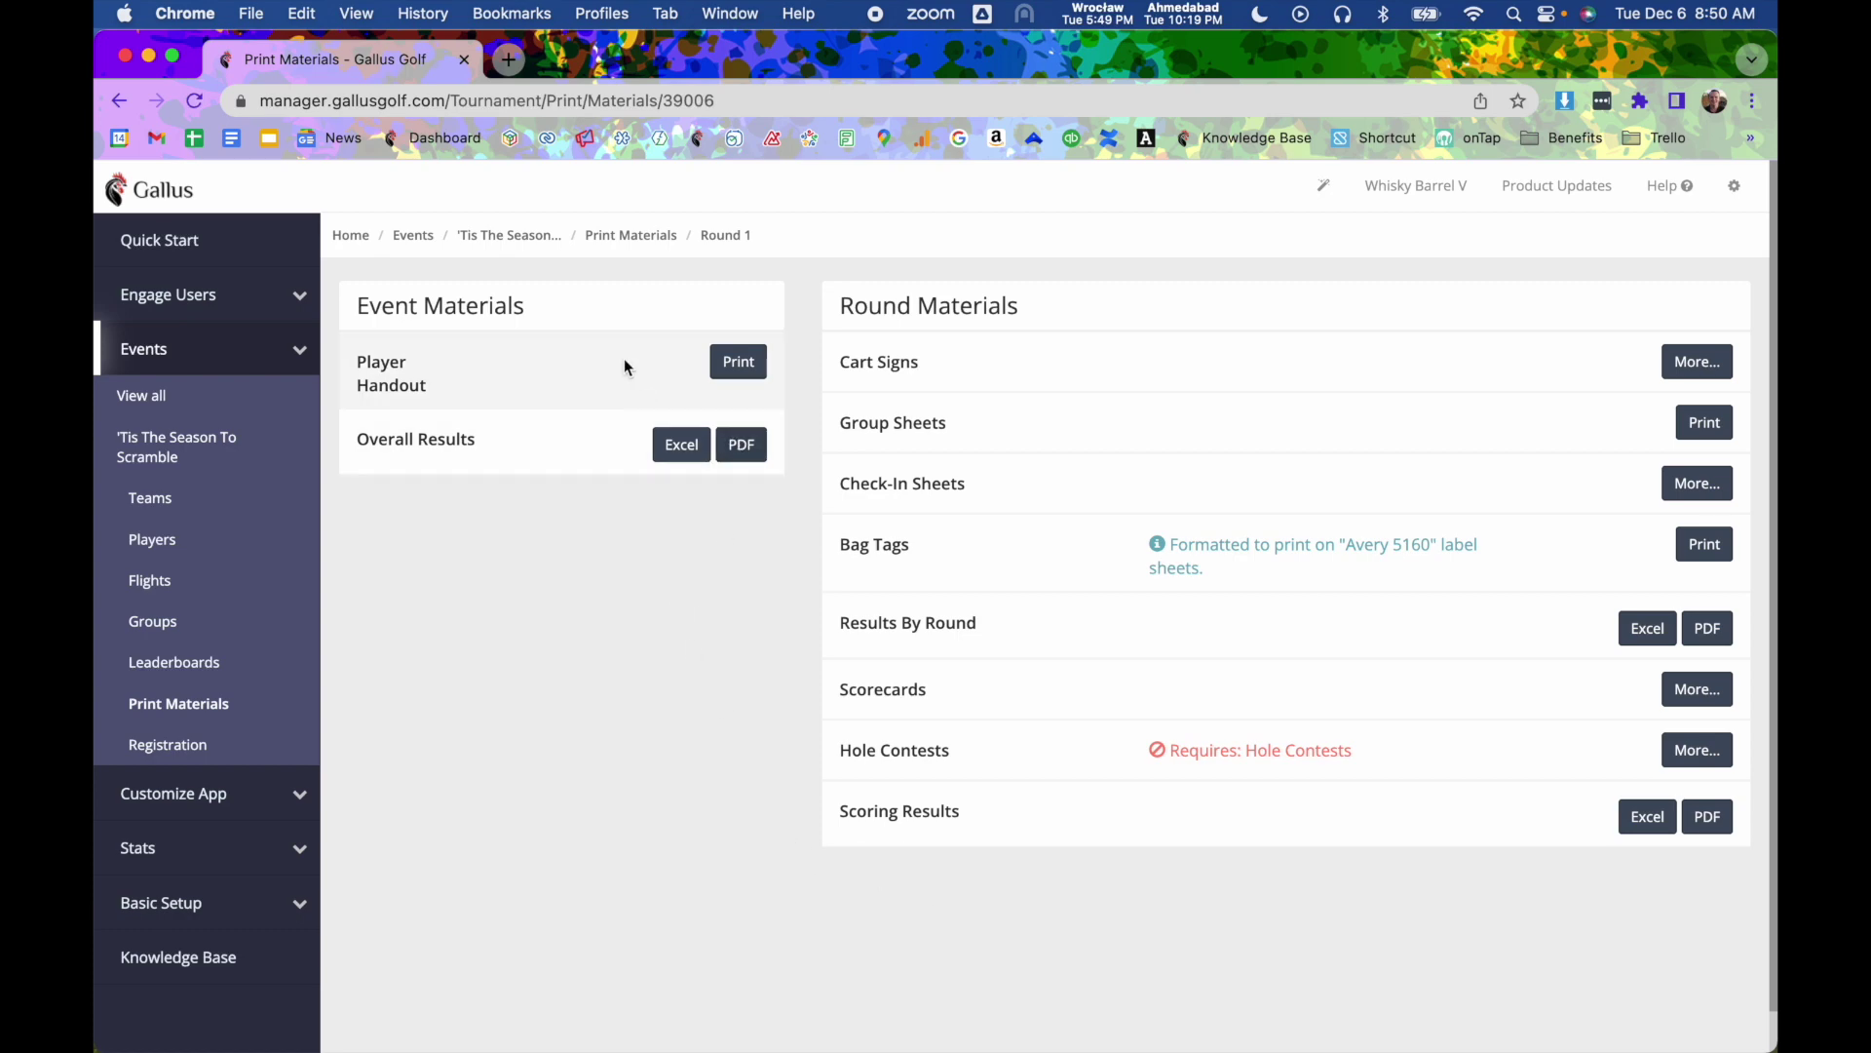
pyautogui.click(545, 242)
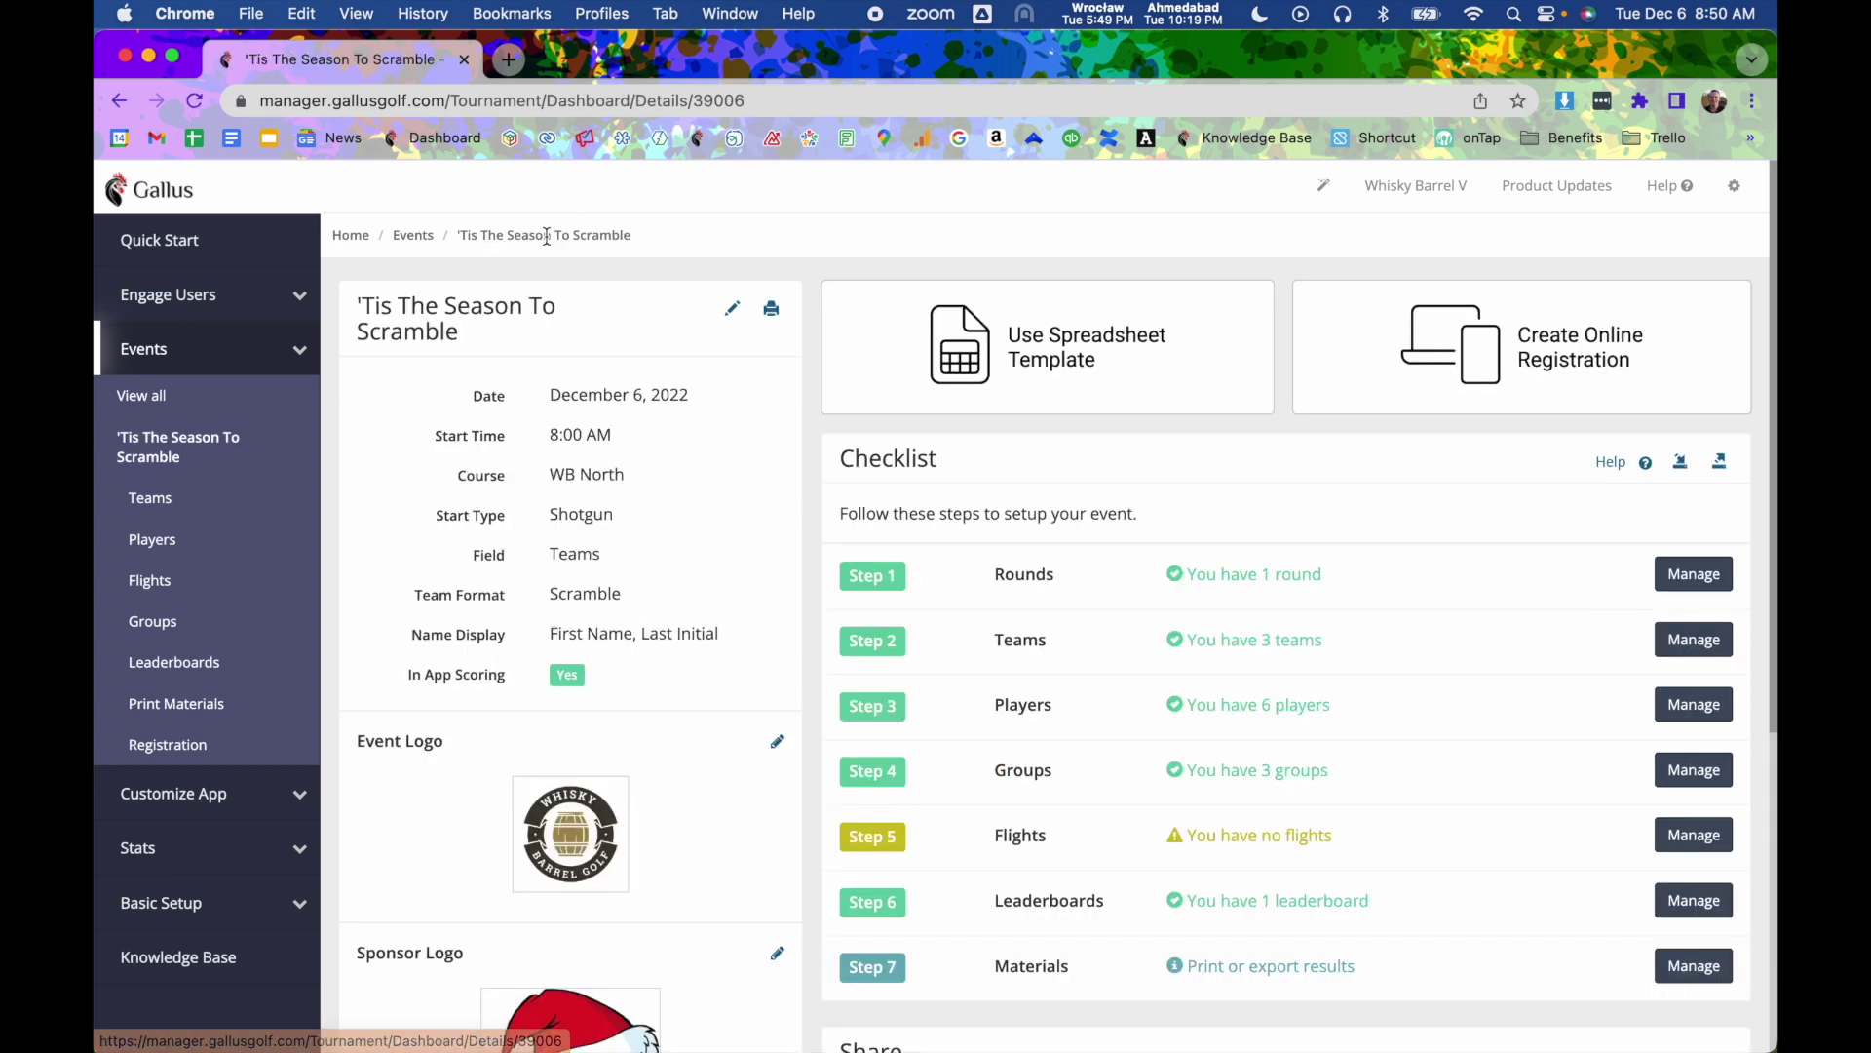
# Step: View the shared television leaderboard for the event and switch back to the event overview
pyautogui.scroll(-5, 1021, 655)
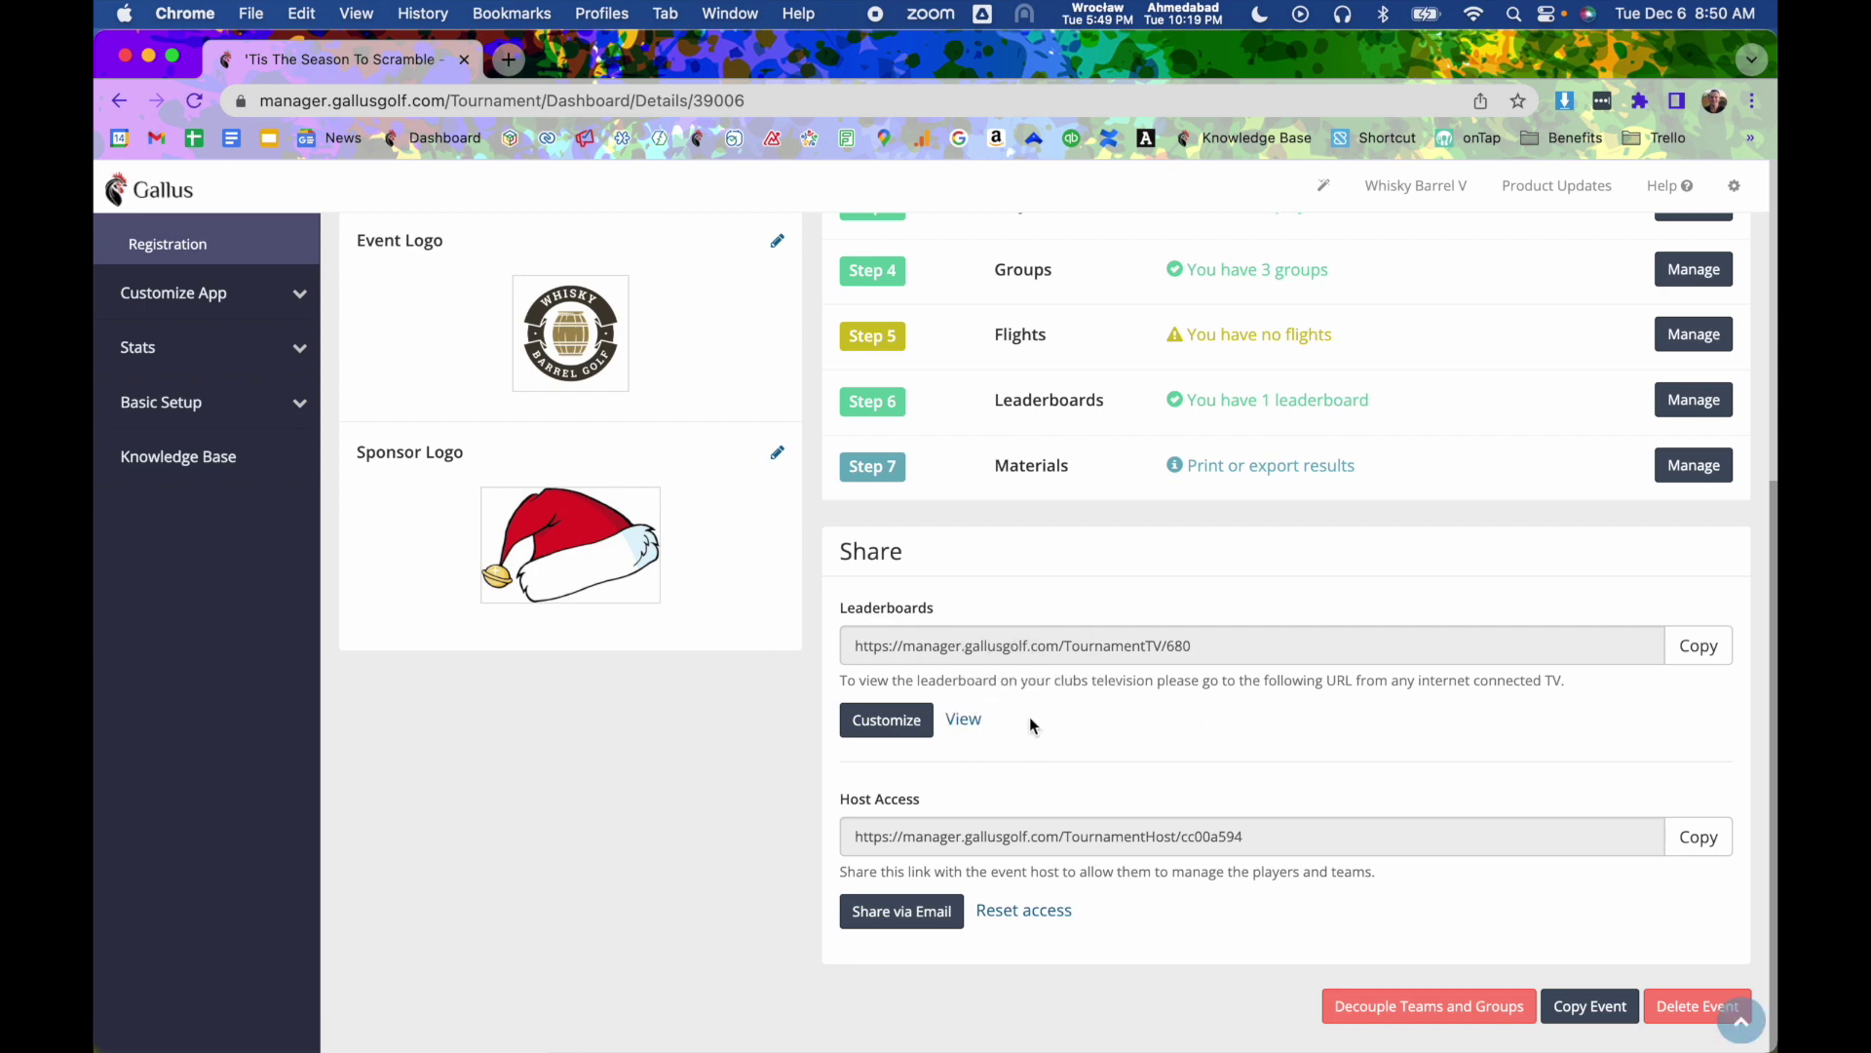
pyautogui.click(963, 719)
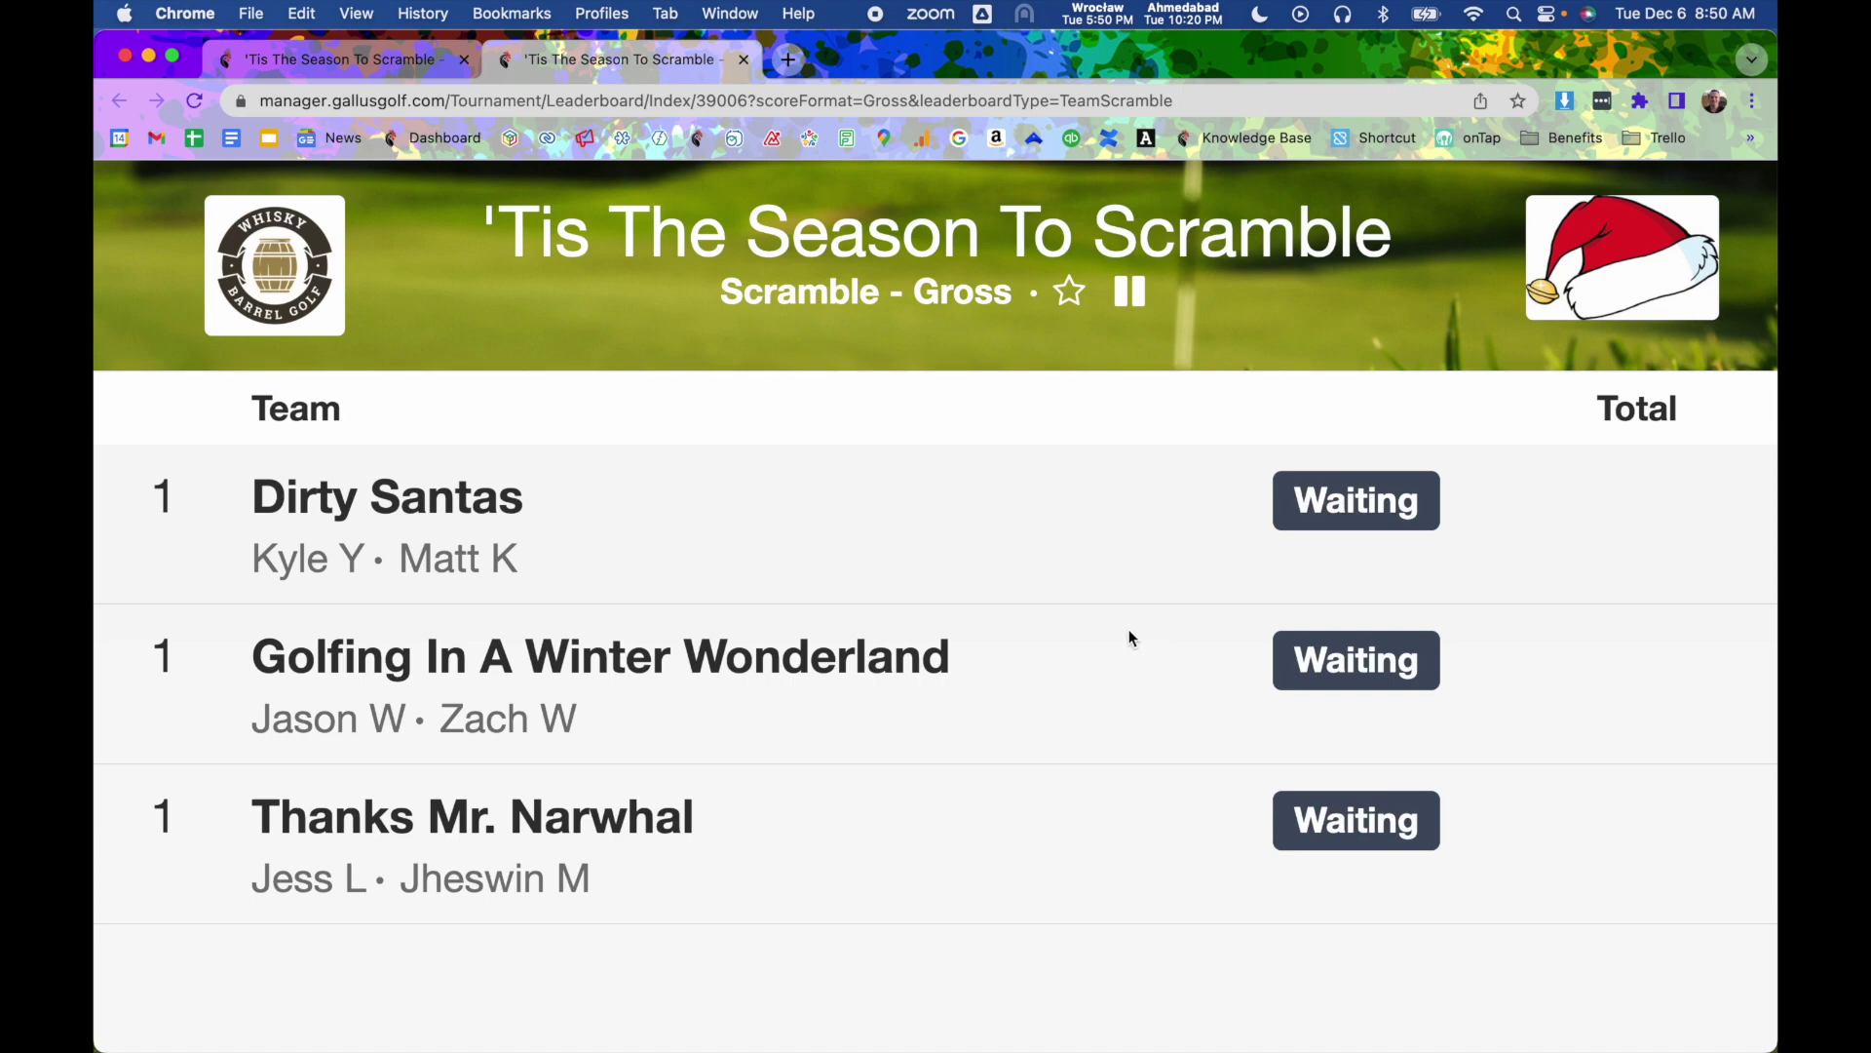
pyautogui.click(393, 66)
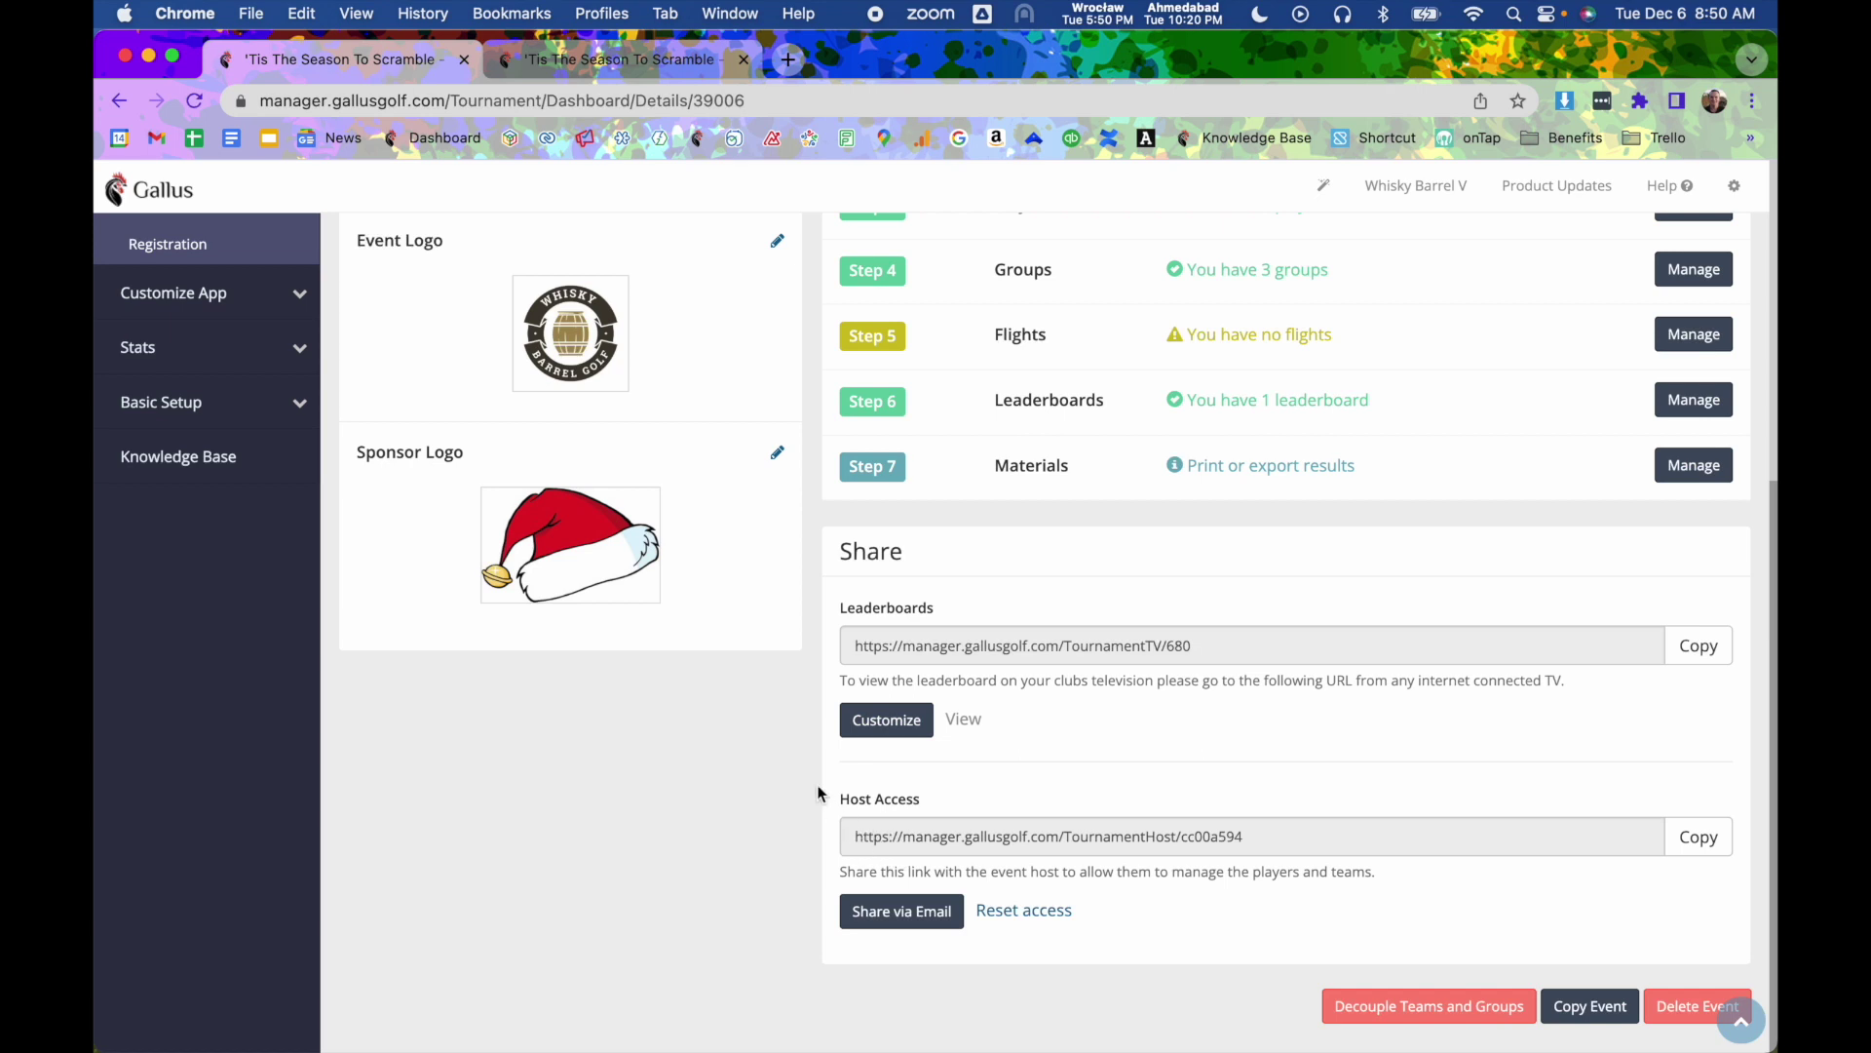
# Step: Open the Gallus help and support contact options from the event overview
pyautogui.scroll(1, 819, 784)
pyautogui.scroll(6, 819, 782)
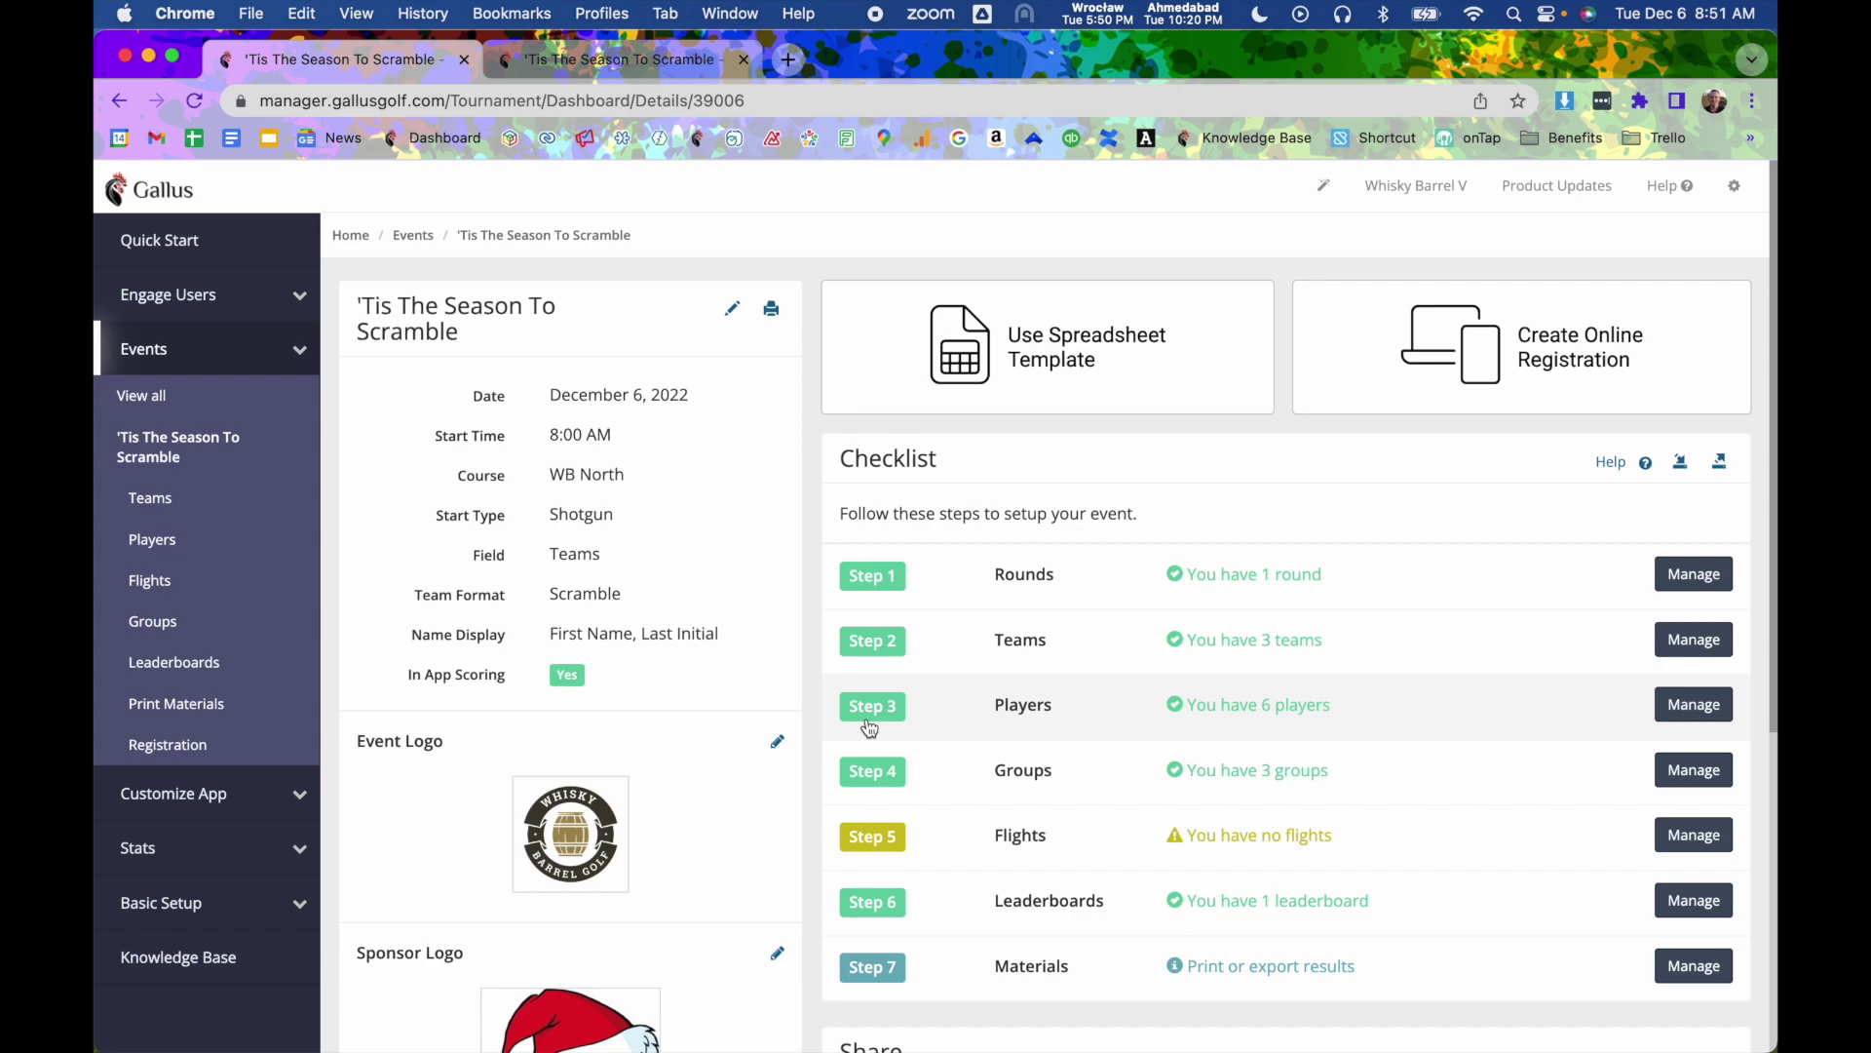
pyautogui.click(1686, 186)
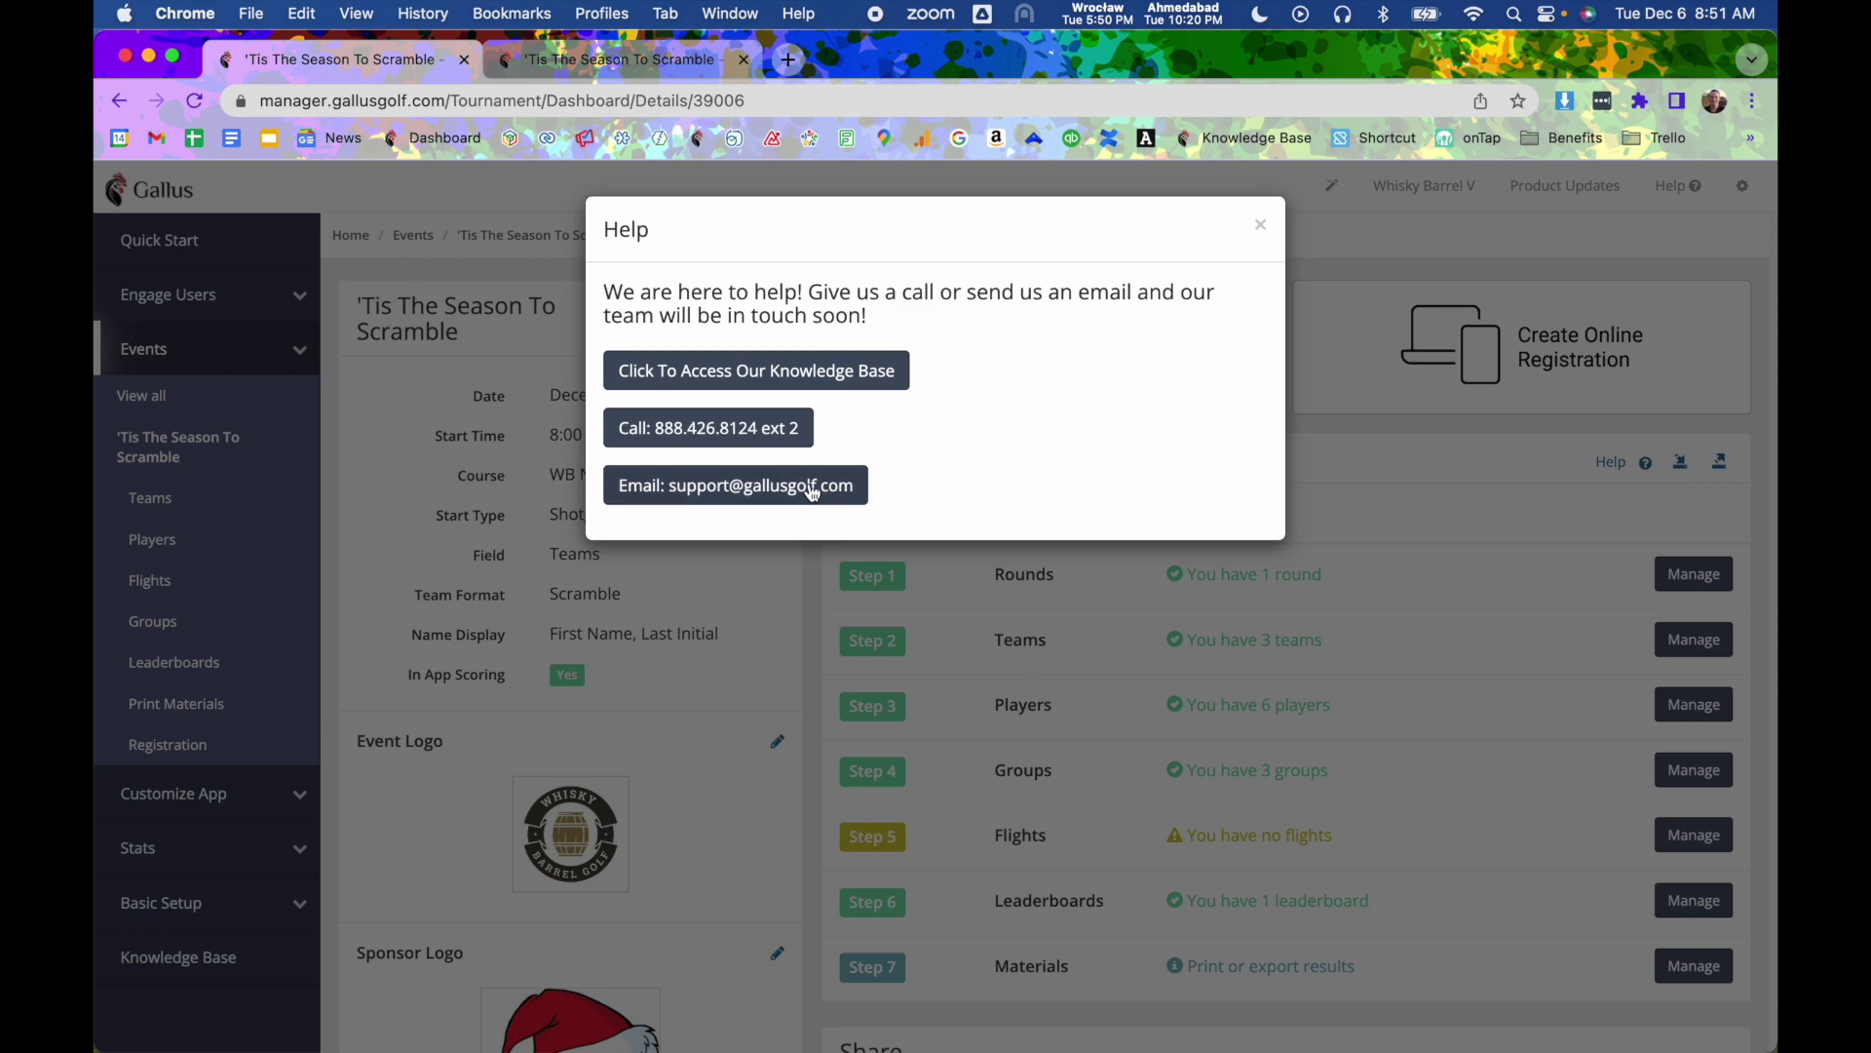